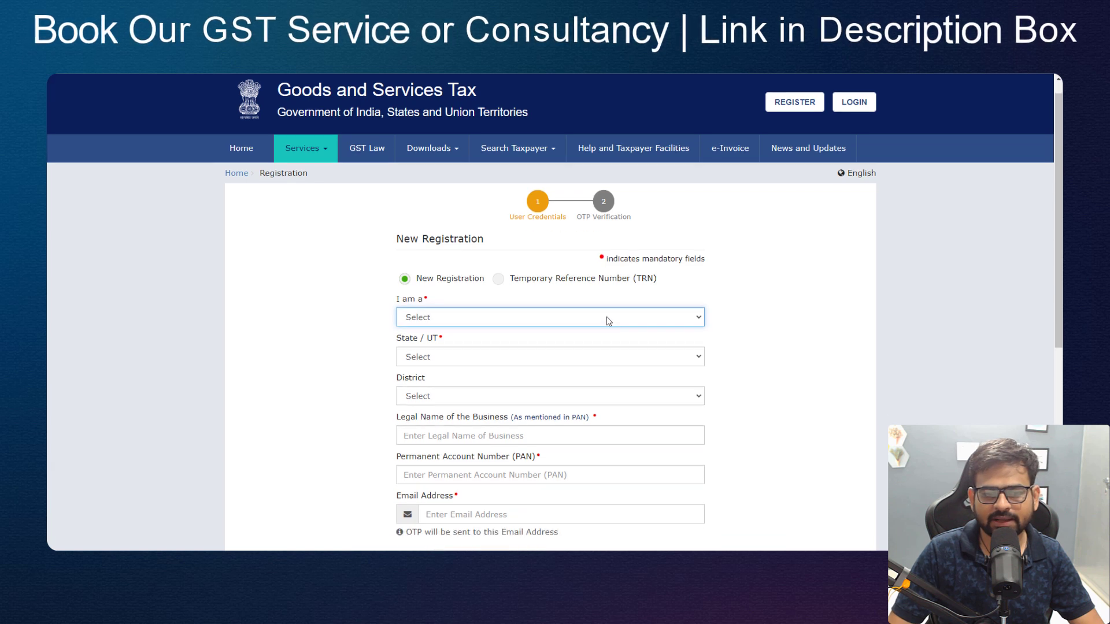
Step: Set the new registration's applicant type to Taxpayer, the state to Rajasthan and the district to Jaipur
{"action": "left_click", "coordinate": [418, 226]}
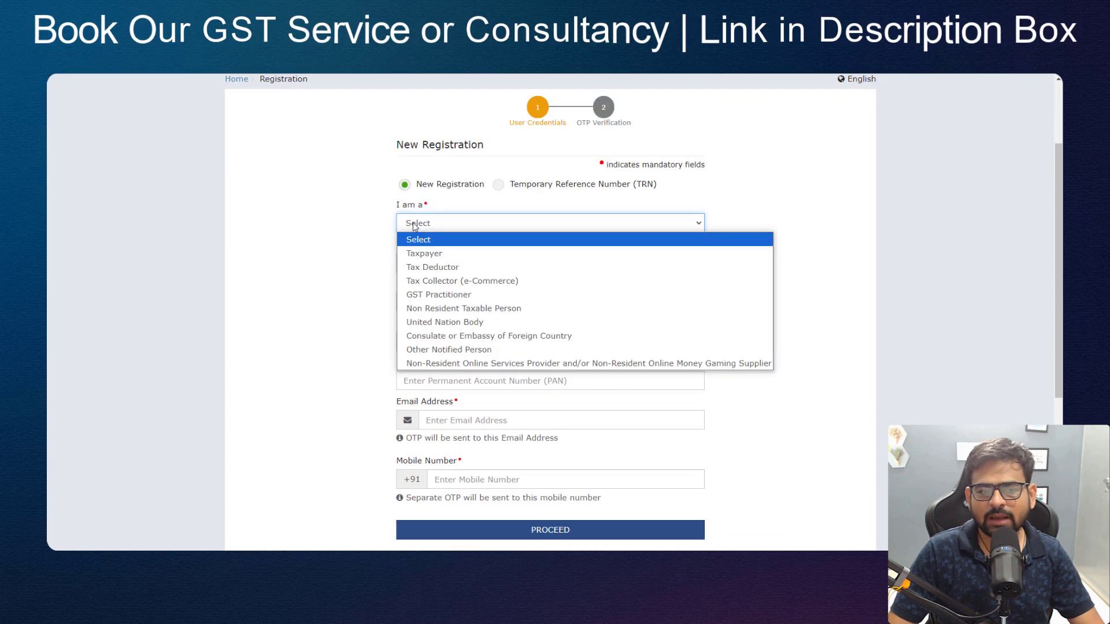
{"action": "left_click", "coordinate": [432, 258]}
{"action": "left_click", "coordinate": [433, 262]}
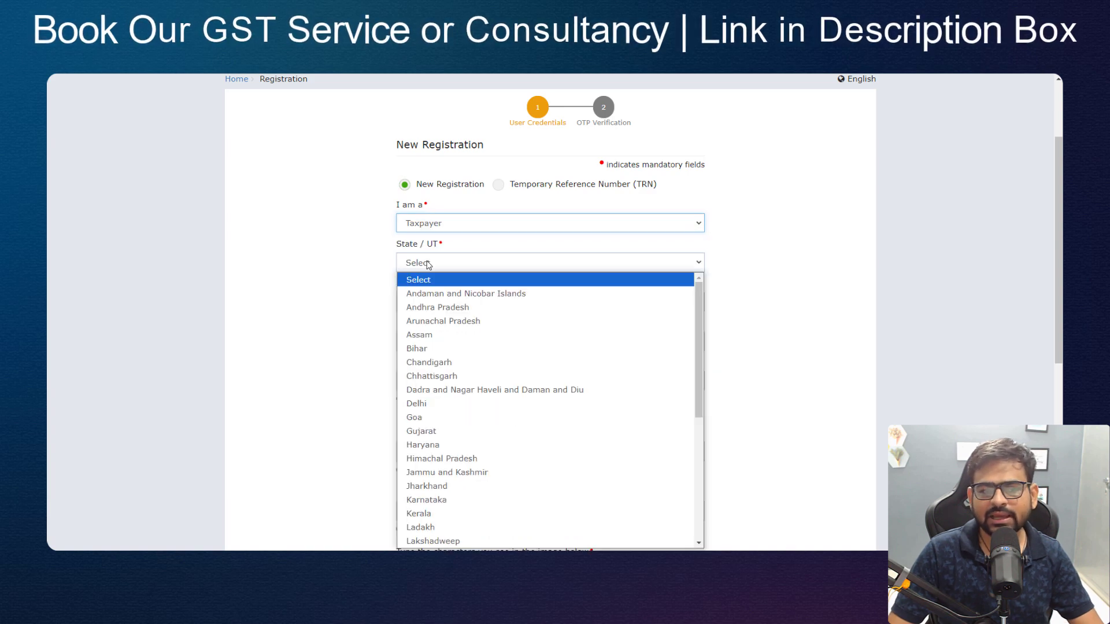
{"action": "key", "text": "r"}
{"action": "key", "text": "Return"}
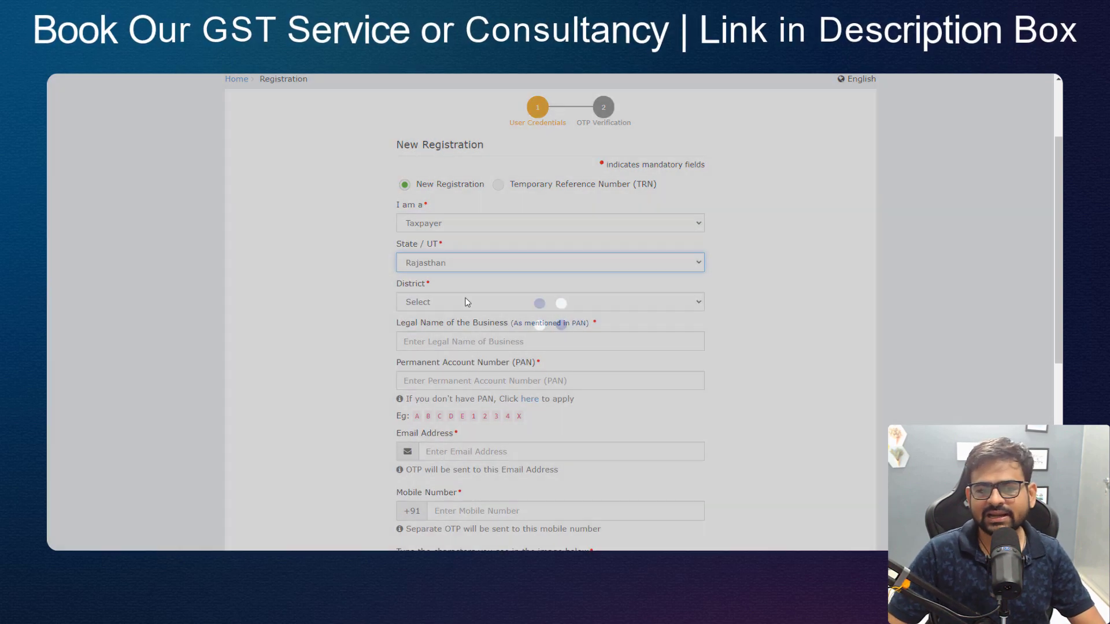
{"action": "left_click", "coordinate": [466, 301]}
{"action": "key", "text": "j"}
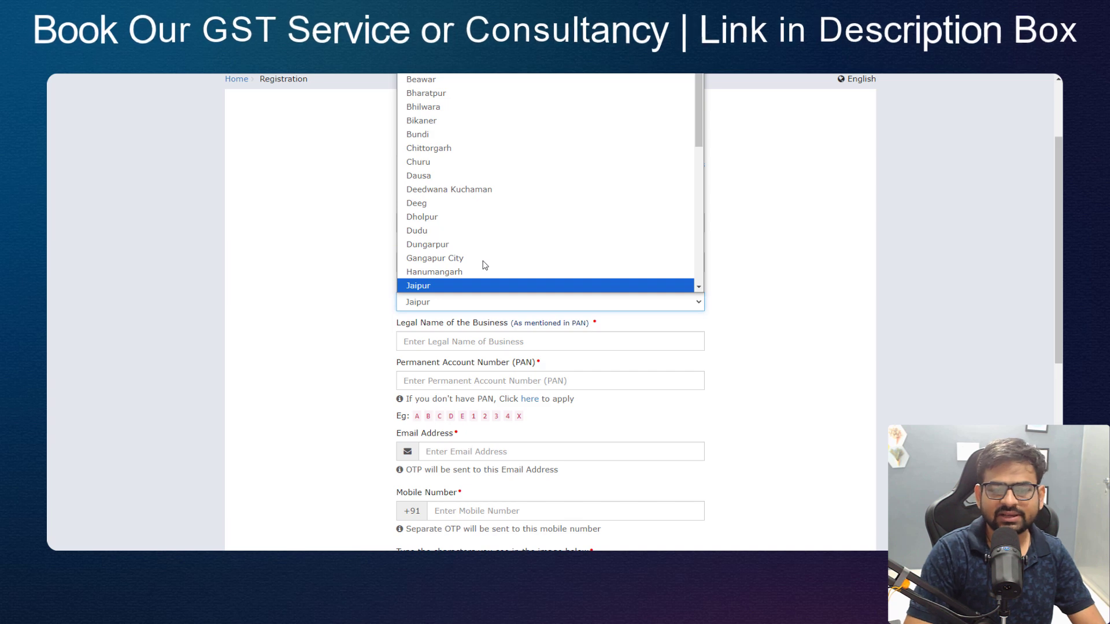
{"action": "key", "text": "Return"}
Step: Enter the legal business name, PAN, email address, mobile number and CAPTCHA characters, and submit the new registration details
{"action": "scroll", "coordinate": [483, 277], "scroll_direction": "down", "scroll_amount": 2}
{"action": "left_click", "coordinate": [400, 220]}
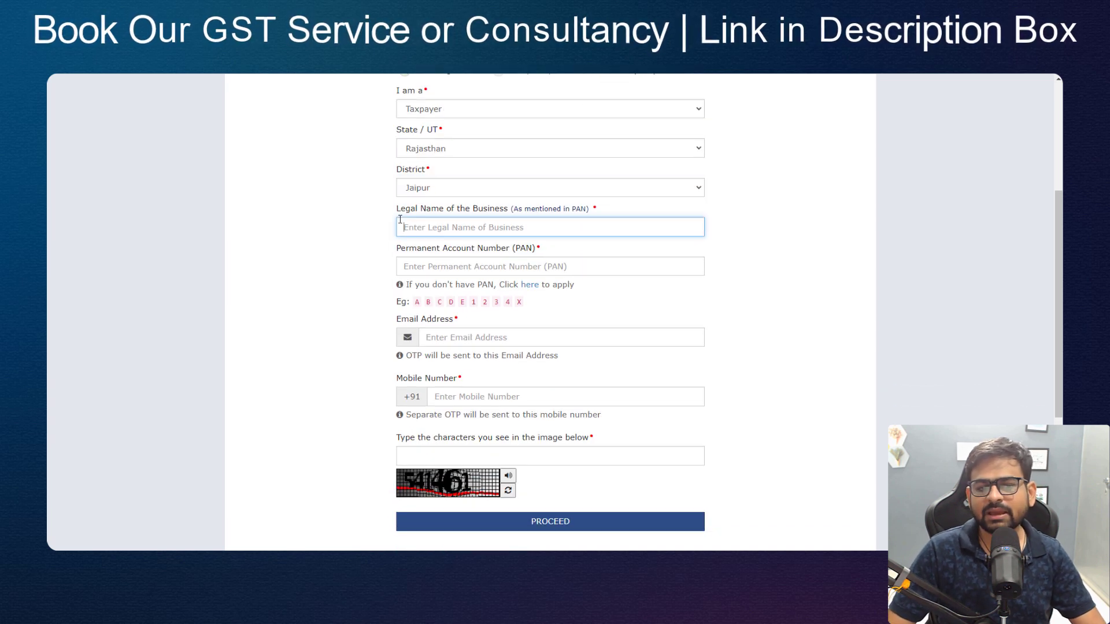
{"action": "left_click_drag", "start_coordinate": [397, 210], "coordinate": [523, 211]}
{"action": "left_click", "coordinate": [473, 230]}
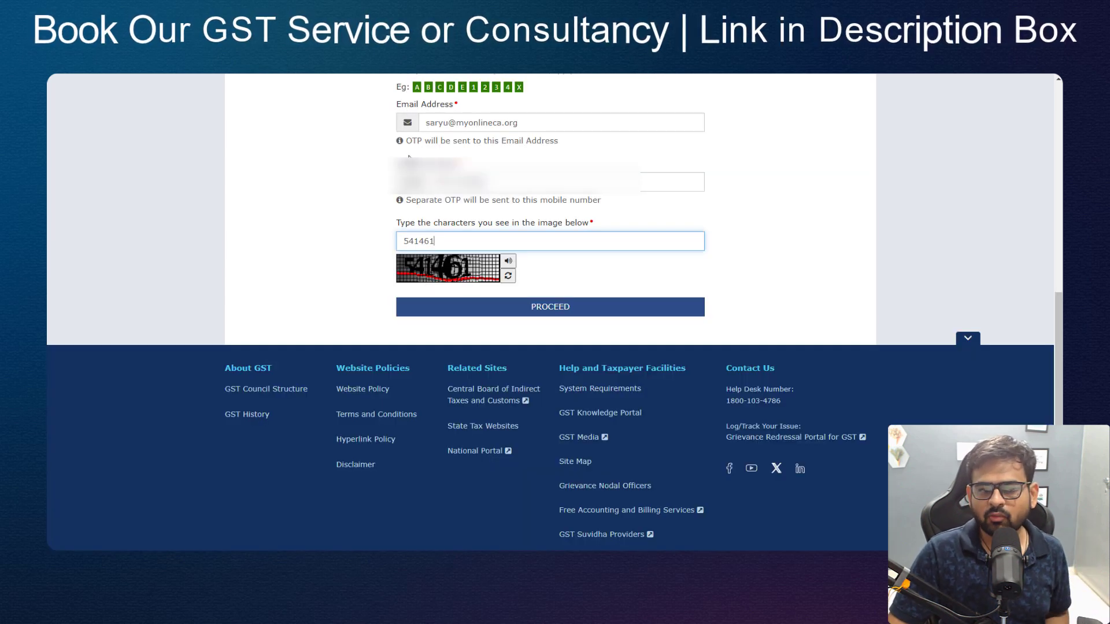
{"action": "left_click", "coordinate": [570, 312]}
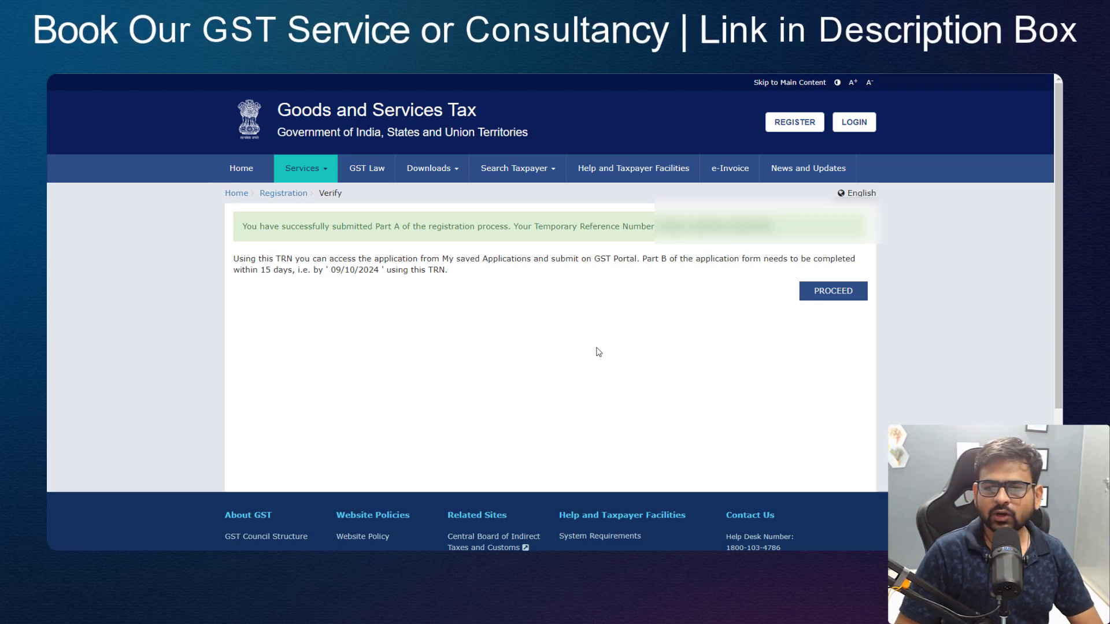
Step: Continue from the Part A submission and sign in with the temporary reference number and the required verification entries
{"action": "double_click", "coordinate": [732, 226]}
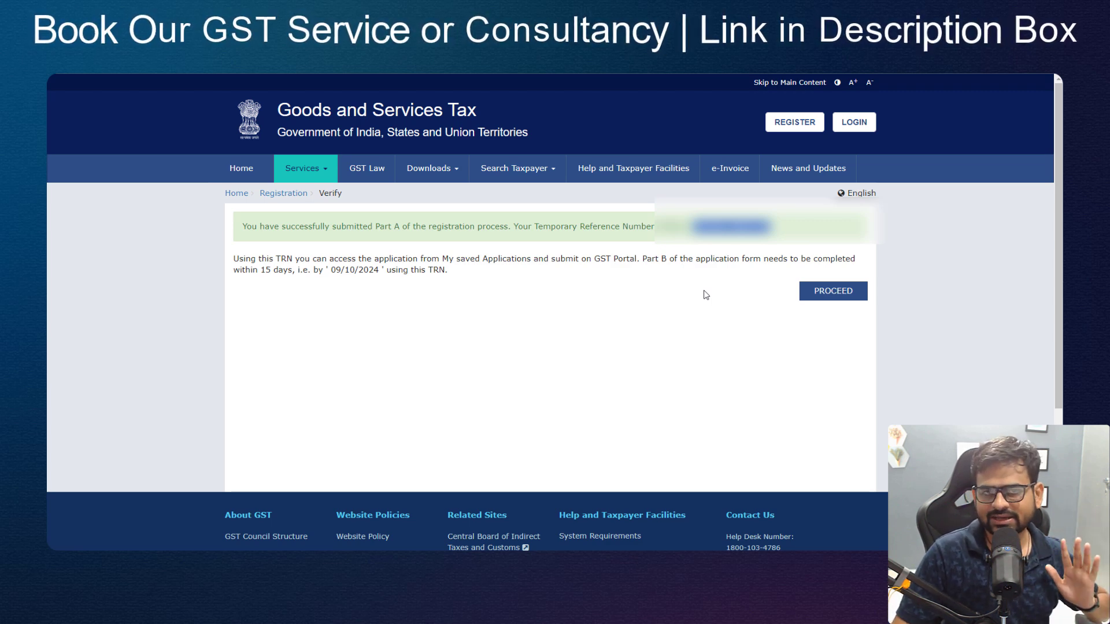
{"action": "left_click", "coordinate": [833, 290]}
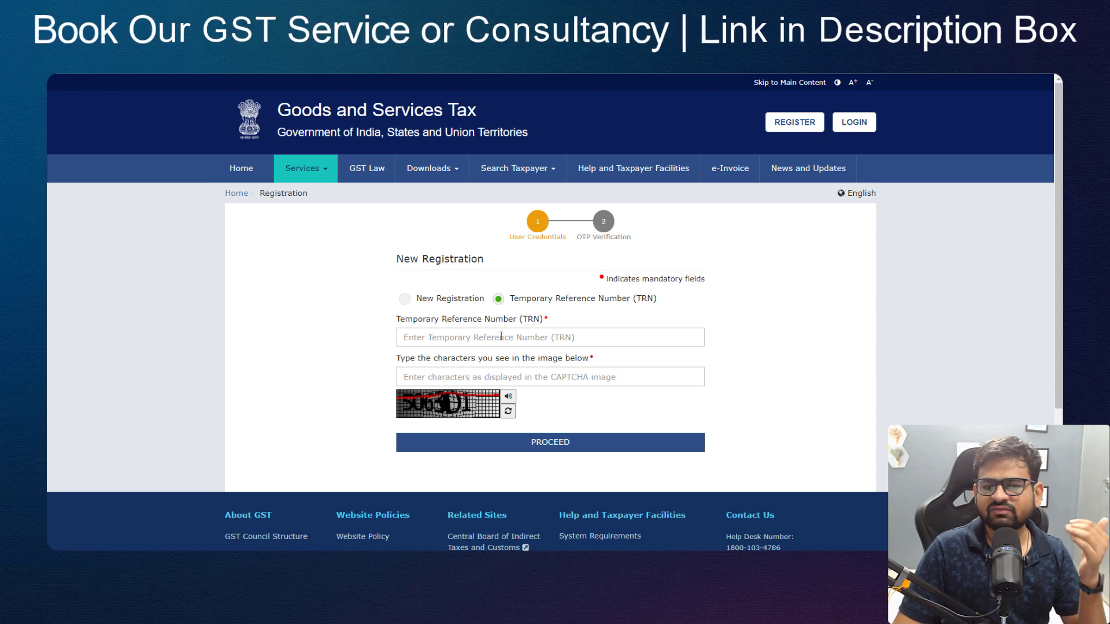
{"action": "left_click", "coordinate": [500, 335]}
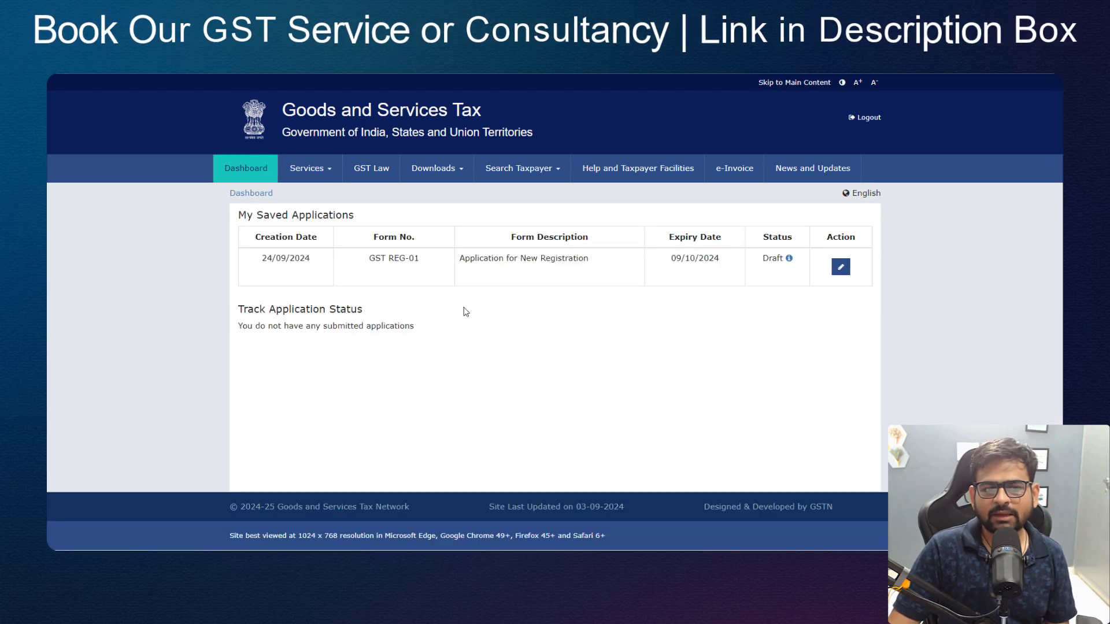
Step: Open the draft GST REG-01 Application for New Registration for editing
{"action": "left_click_drag", "start_coordinate": [460, 259], "coordinate": [559, 255]}
{"action": "left_click", "coordinate": [611, 309]}
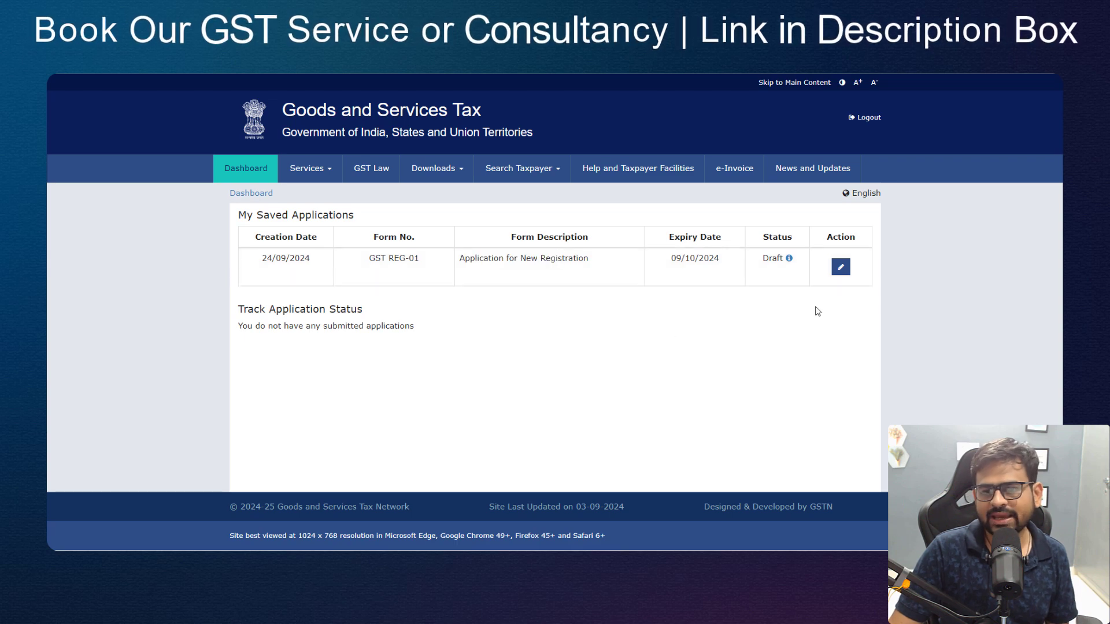
{"action": "left_click", "coordinate": [842, 268]}
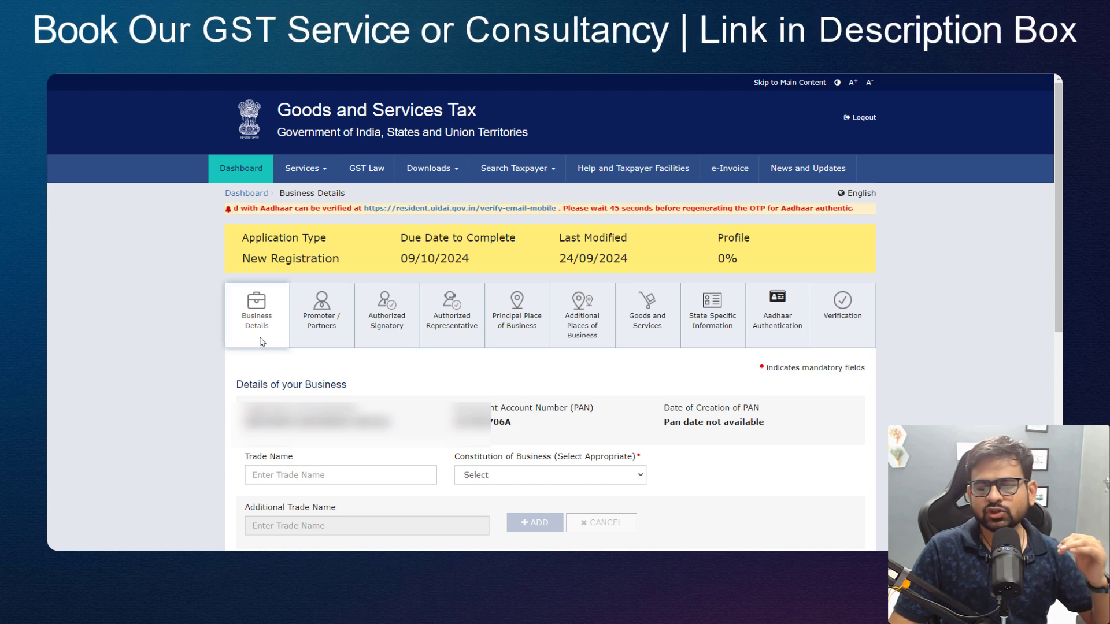
Step: Set the constitution of business to Proprietorship and enter Patel Solutions as the trade name in the business details
{"action": "scroll", "coordinate": [392, 243], "scroll_direction": "down", "scroll_amount": 6}
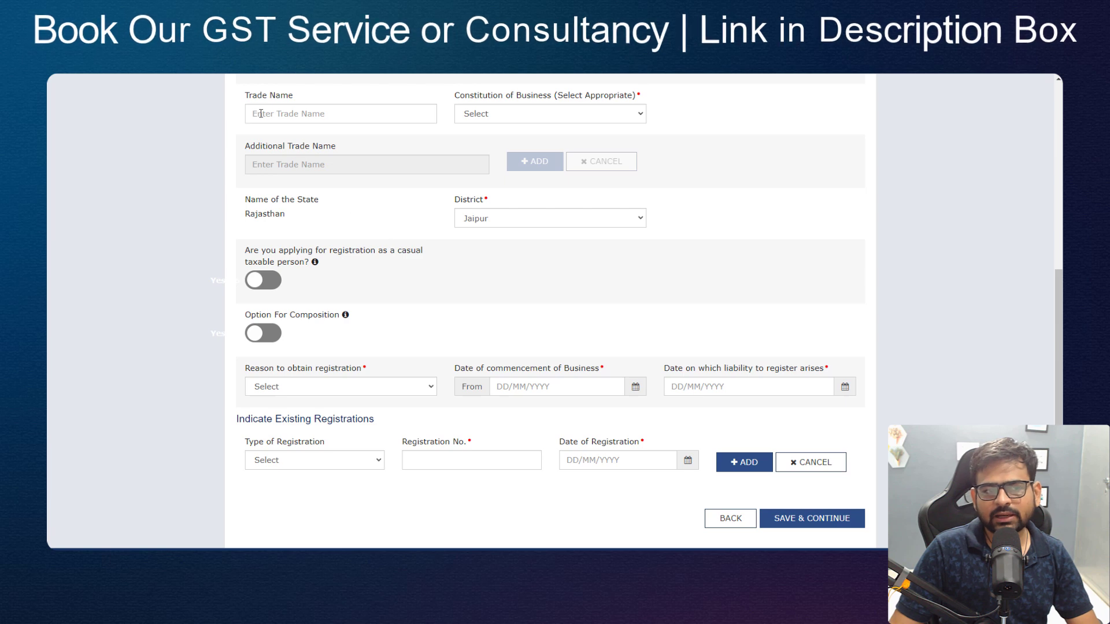
{"action": "left_click", "coordinate": [302, 114]}
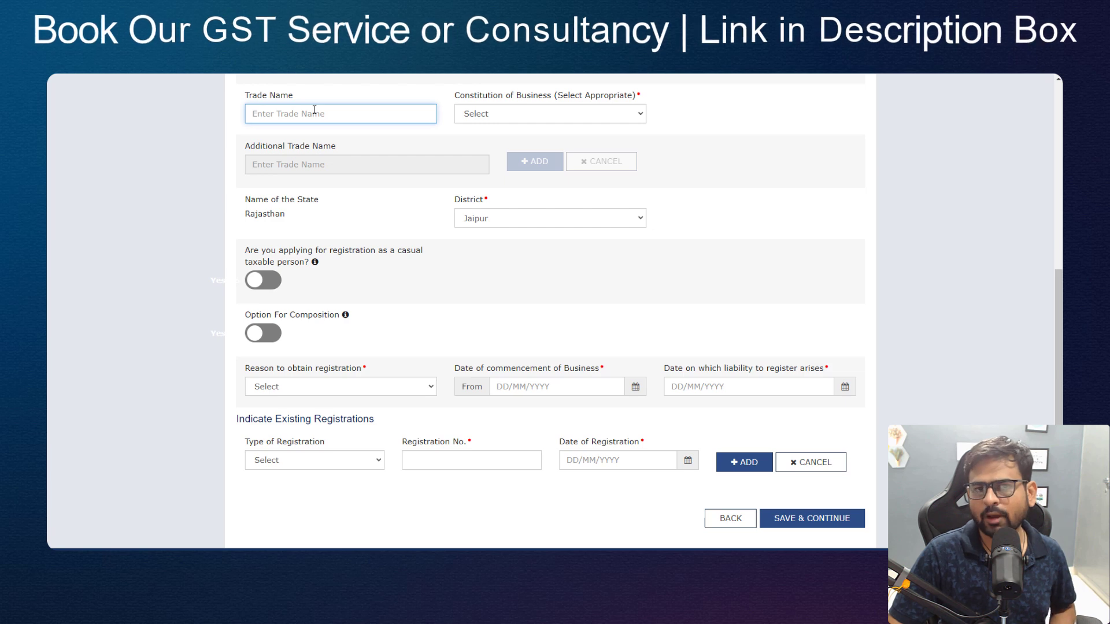
{"action": "left_click", "coordinate": [485, 111]}
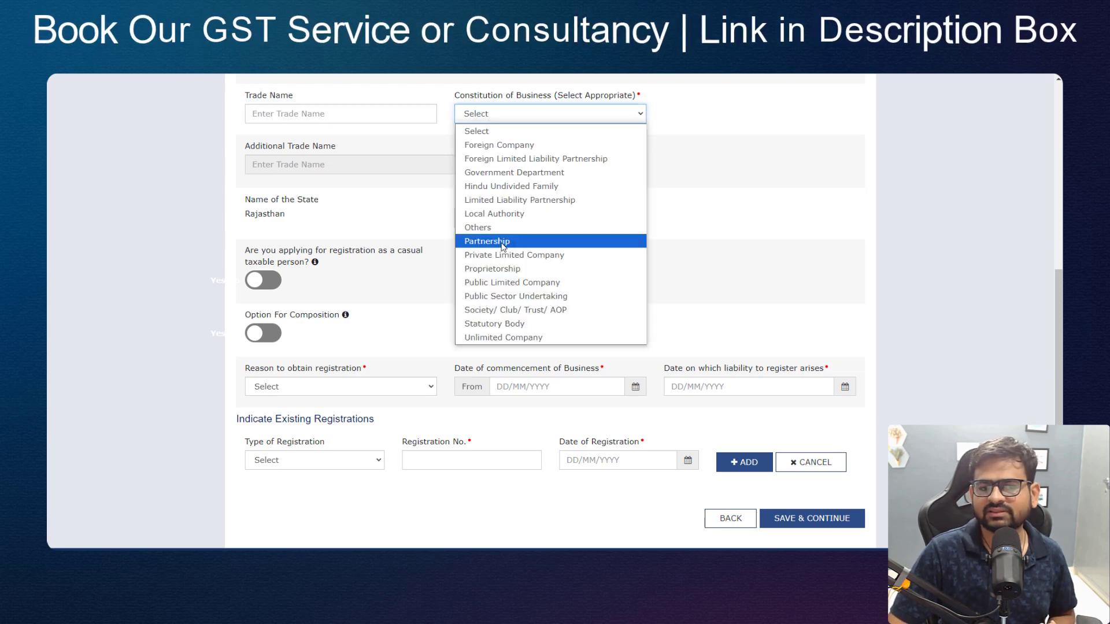
{"action": "left_click", "coordinate": [498, 270]}
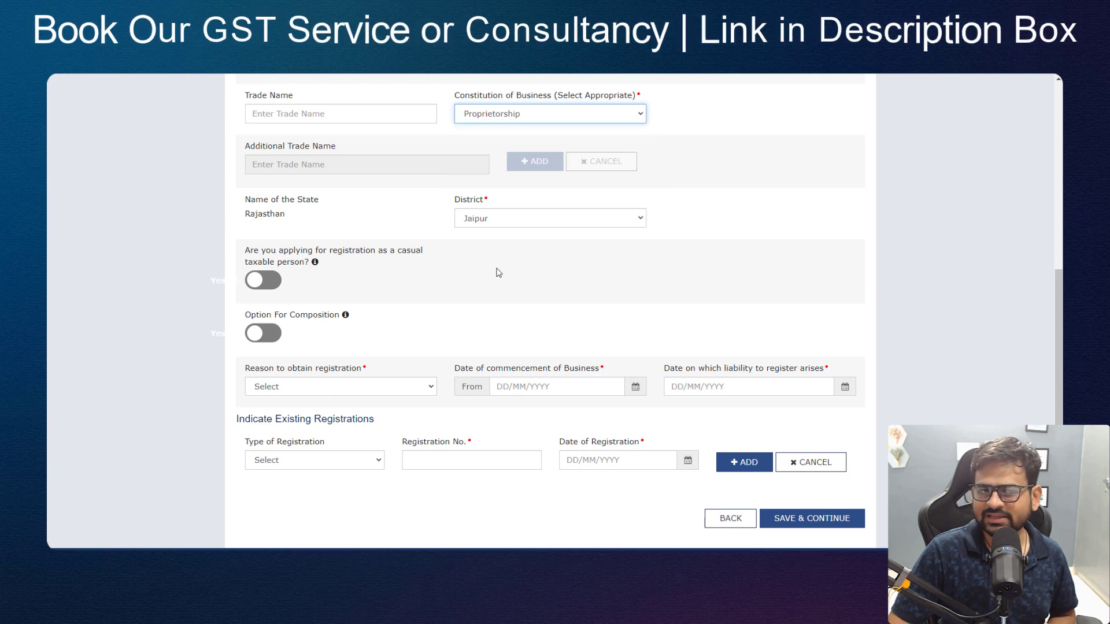
{"action": "left_click", "coordinate": [506, 115]}
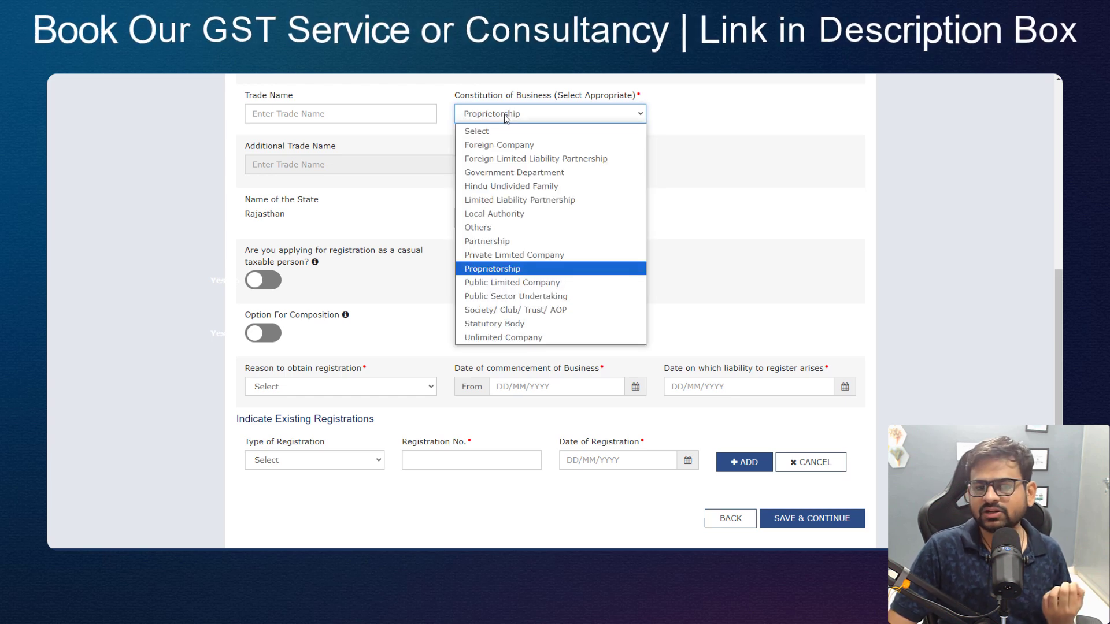
{"action": "left_click", "coordinate": [490, 269]}
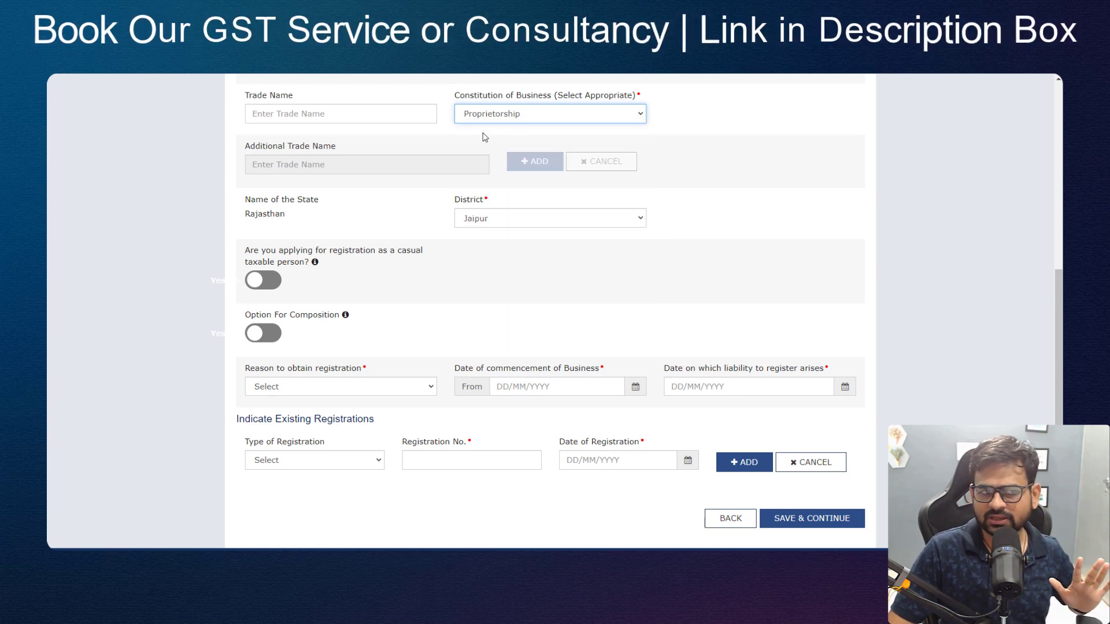
{"action": "left_click", "coordinate": [401, 115]}
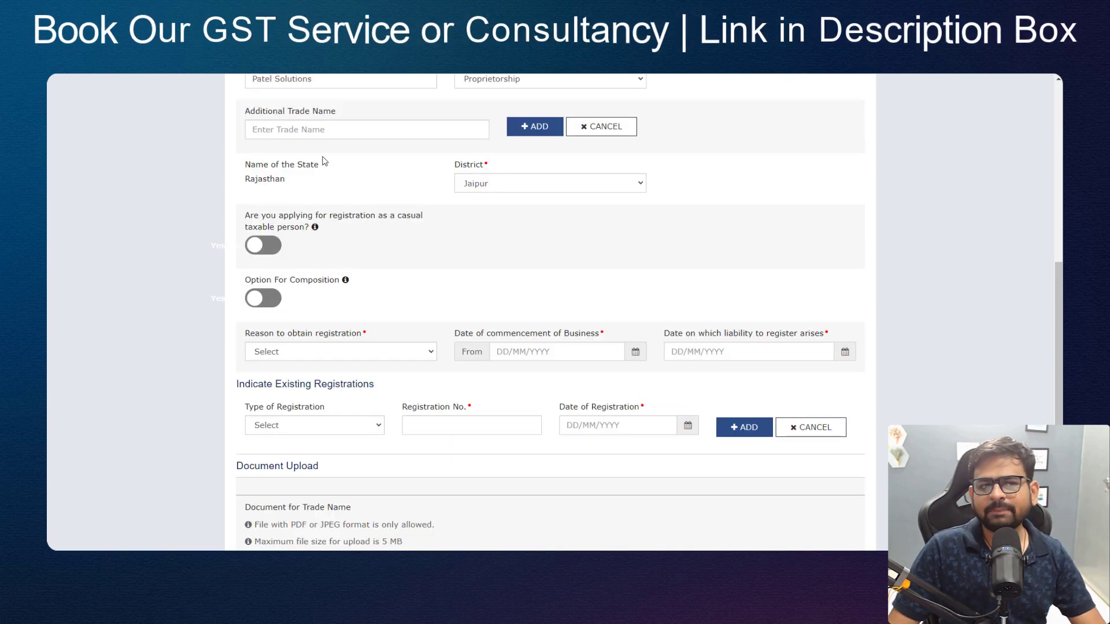
{"action": "left_click_drag", "start_coordinate": [247, 113], "coordinate": [345, 117]}
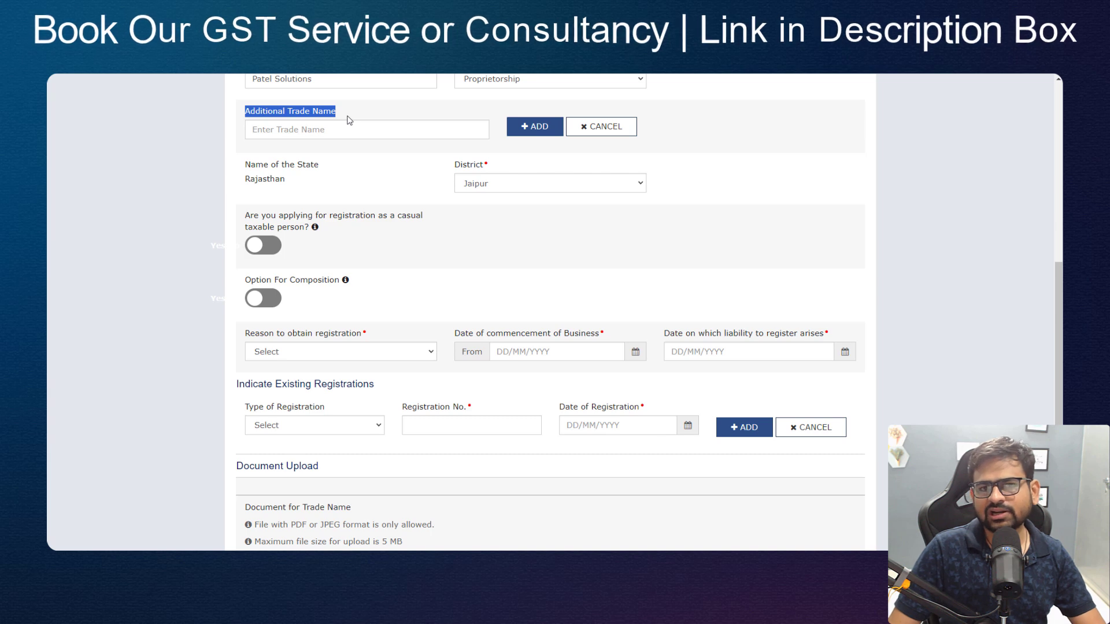
{"action": "left_click", "coordinate": [275, 139]}
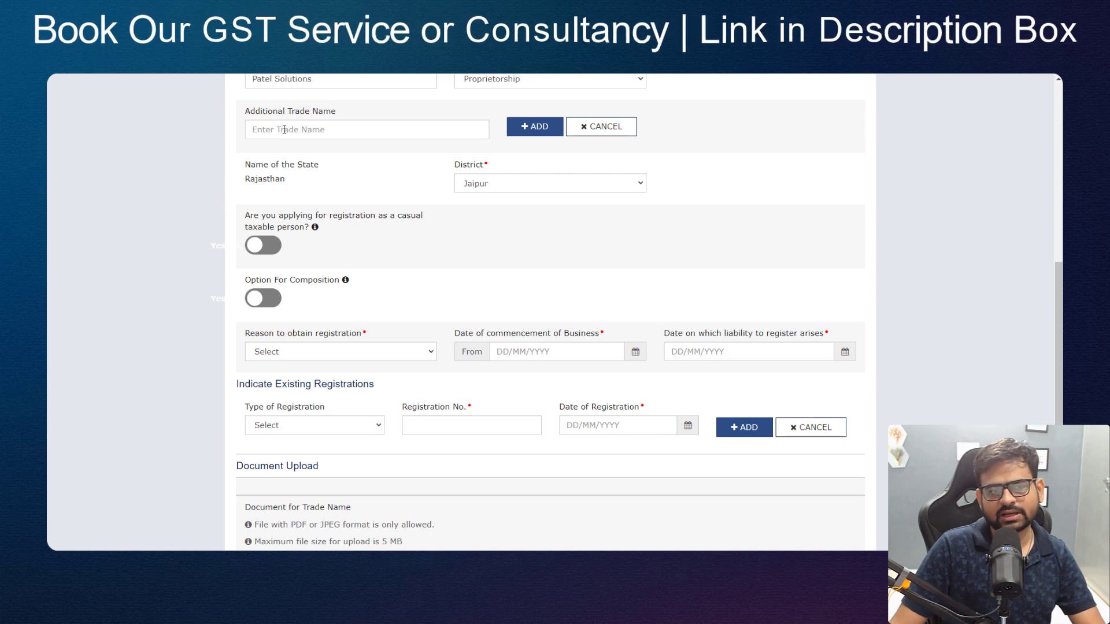
{"action": "left_click", "coordinate": [284, 130]}
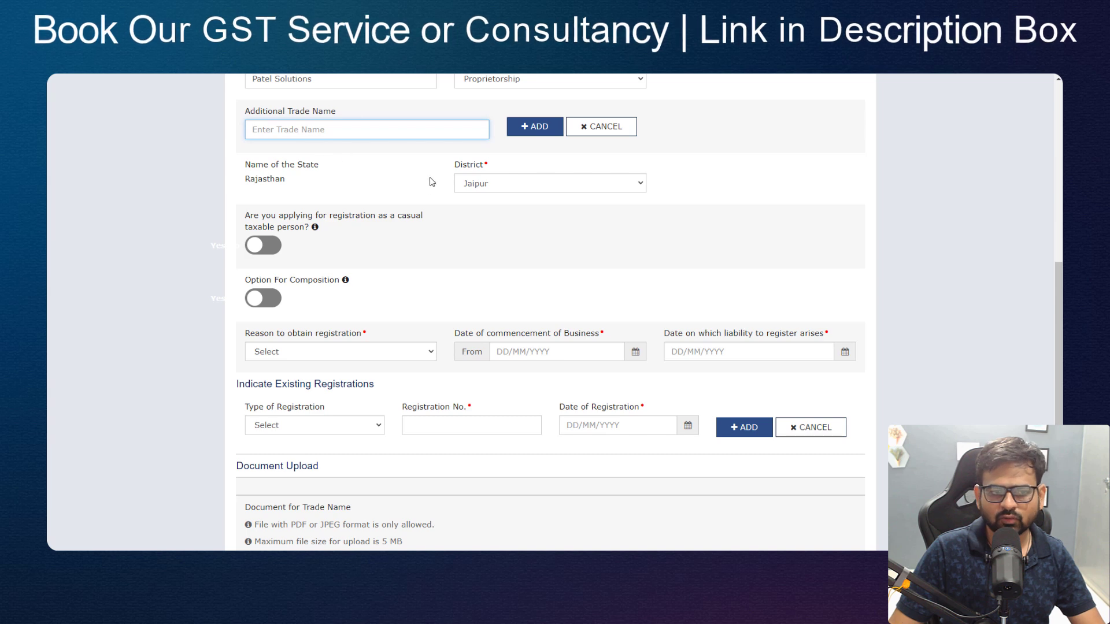
Step: Try Crossing the Threshold, Voluntary Basis and Inter-State supply as the reason to obtain registration
{"action": "scroll", "coordinate": [428, 180], "scroll_direction": "down", "scroll_amount": 2}
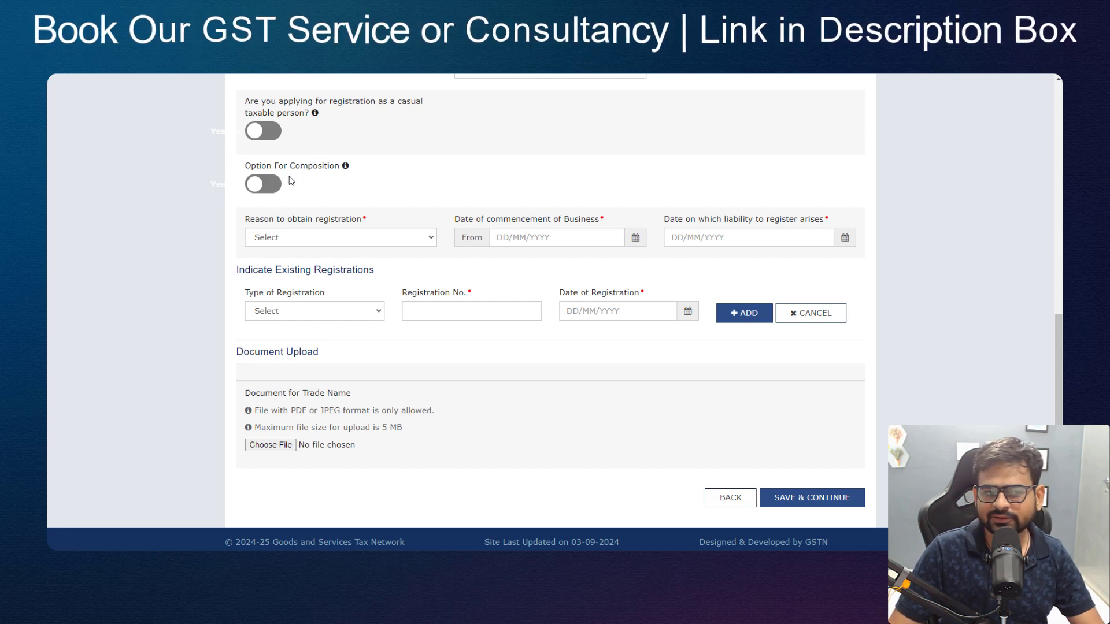
{"action": "left_click", "coordinate": [290, 238]}
{"action": "left_click", "coordinate": [289, 248]}
{"action": "double_click", "coordinate": [264, 219]}
{"action": "left_click_drag", "start_coordinate": [352, 215], "coordinate": [353, 218]}
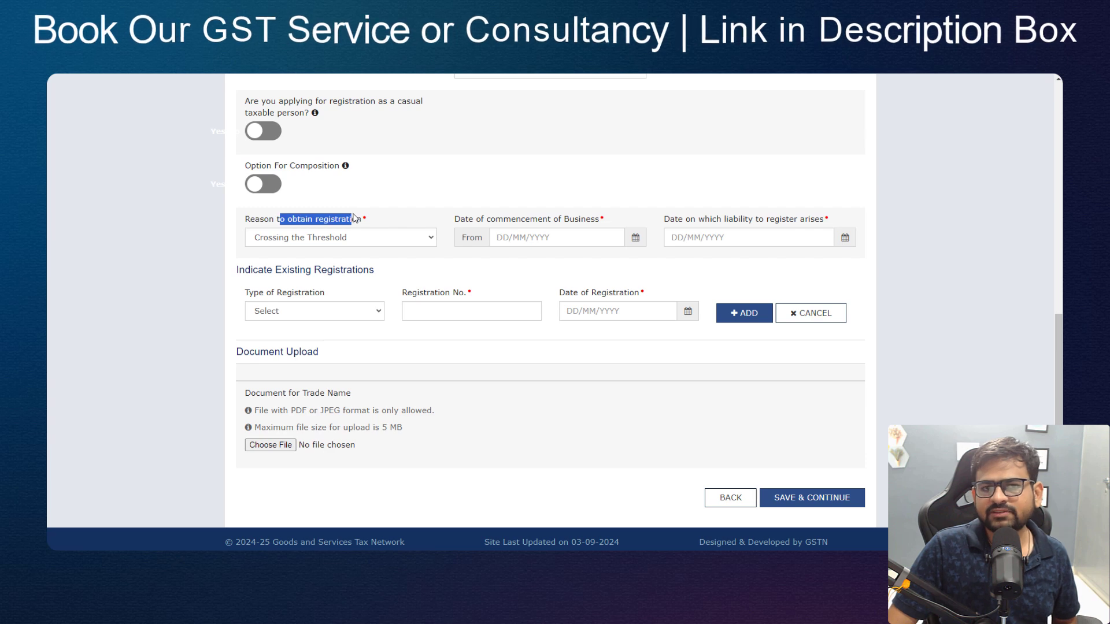
{"action": "left_click", "coordinate": [334, 243]}
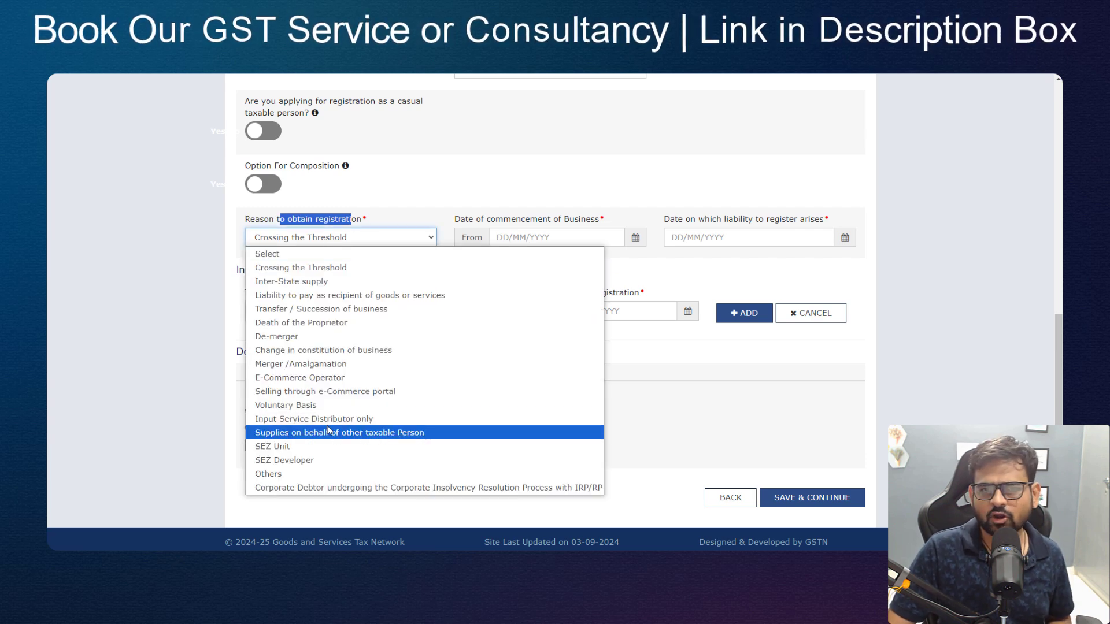
{"action": "left_click", "coordinate": [325, 409]}
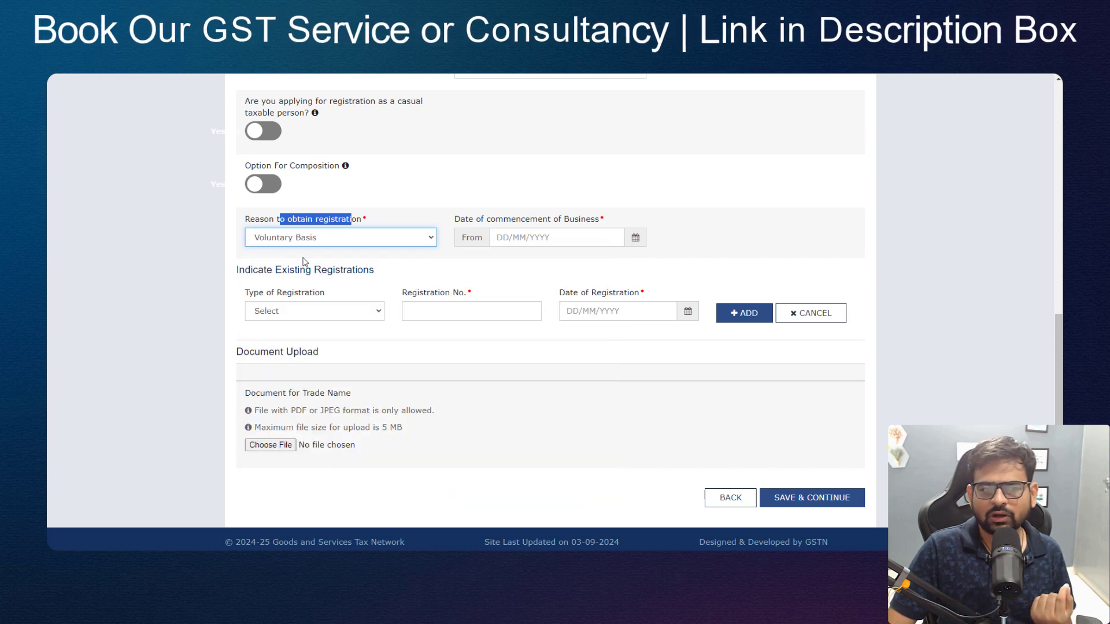
{"action": "left_click", "coordinate": [314, 236]}
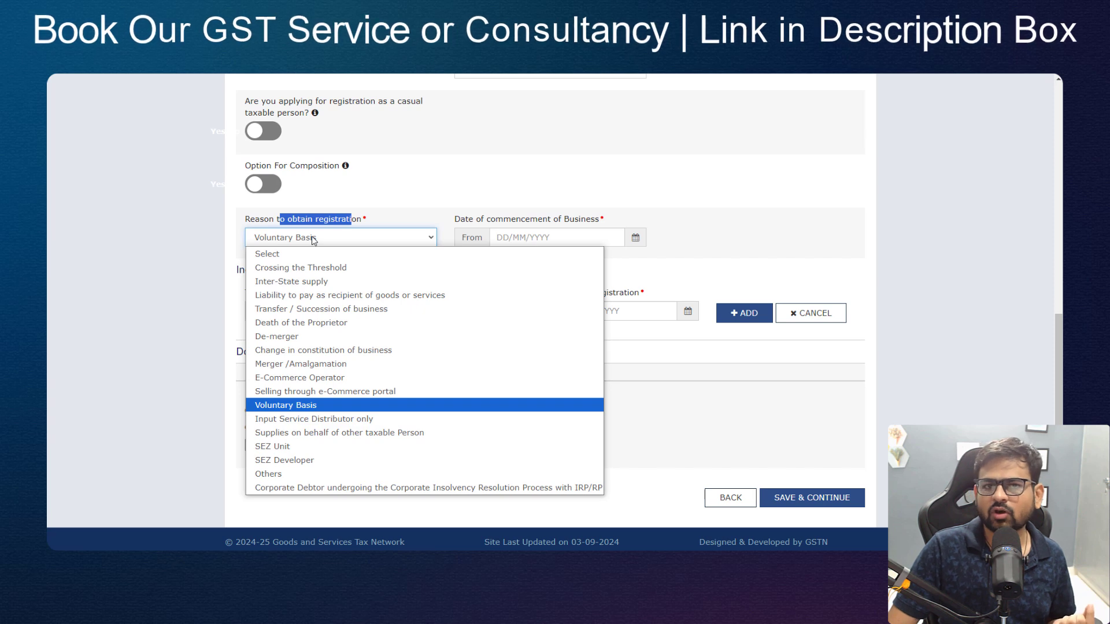
{"action": "left_click", "coordinate": [323, 269]}
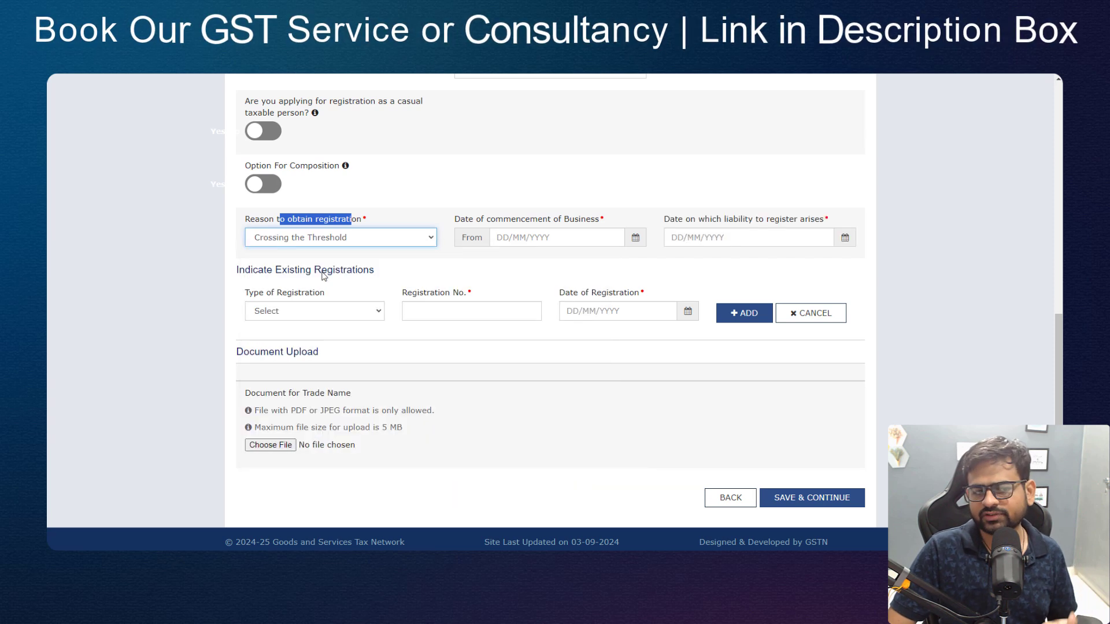
{"action": "left_click", "coordinate": [340, 244]}
{"action": "left_click", "coordinate": [303, 279]}
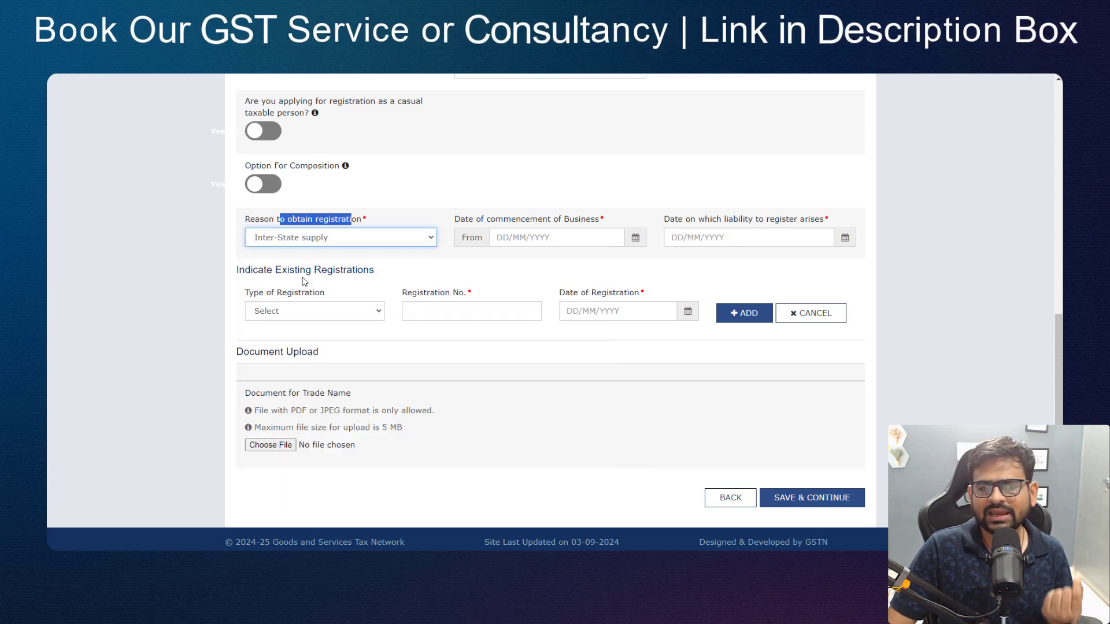
Step: Set the reason to obtain registration to Voluntary Basis and the date of commencement of business to 24/09/2024
{"action": "left_click", "coordinate": [312, 248]}
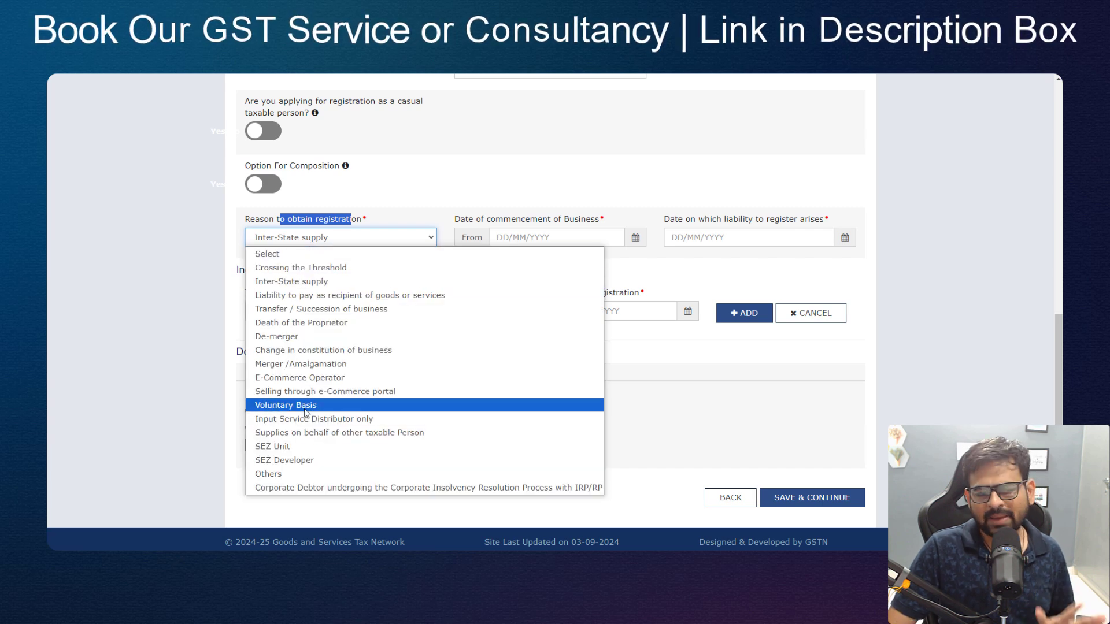
{"action": "left_click", "coordinate": [307, 411]}
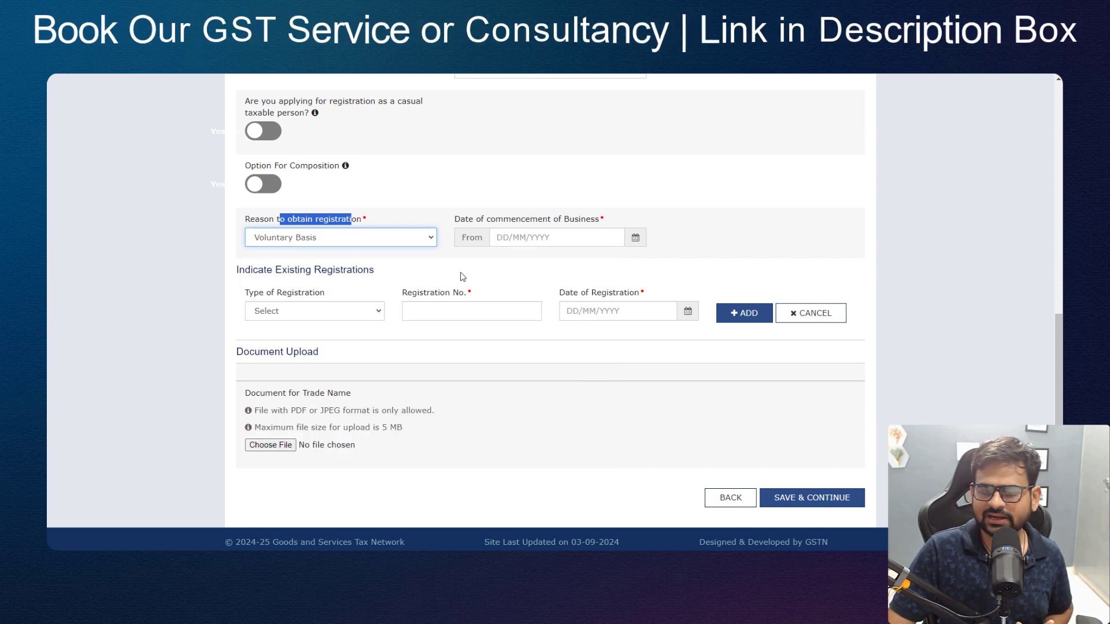
{"action": "left_click_drag", "start_coordinate": [473, 220], "coordinate": [610, 223]}
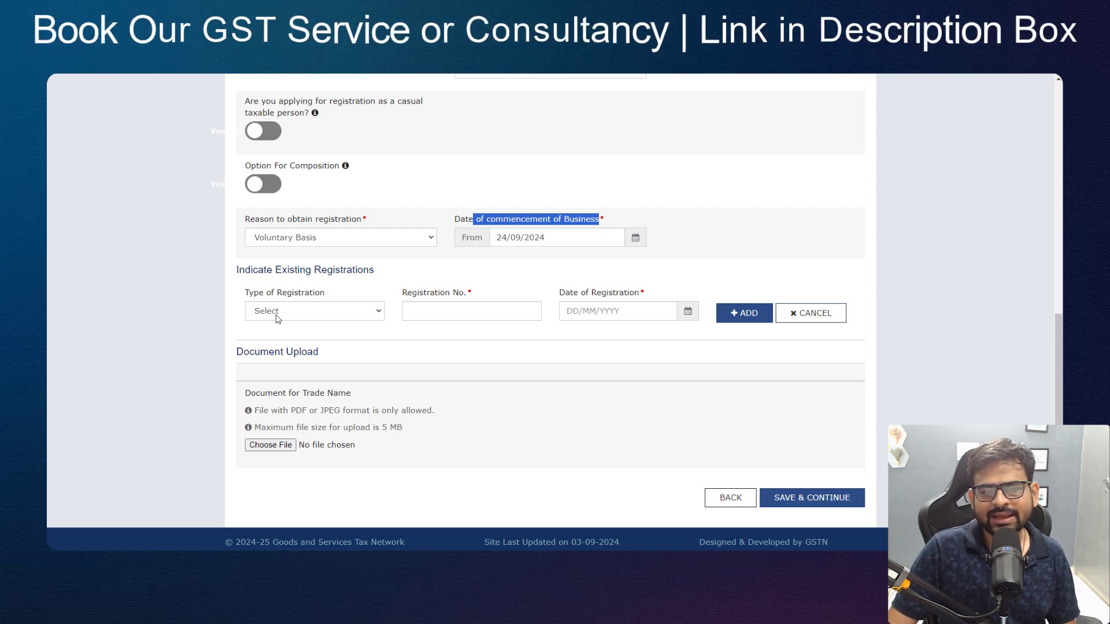
Step: Set the type of registration under existing registrations to Others (Please specify)
{"action": "left_click_drag", "start_coordinate": [237, 277], "coordinate": [373, 275]}
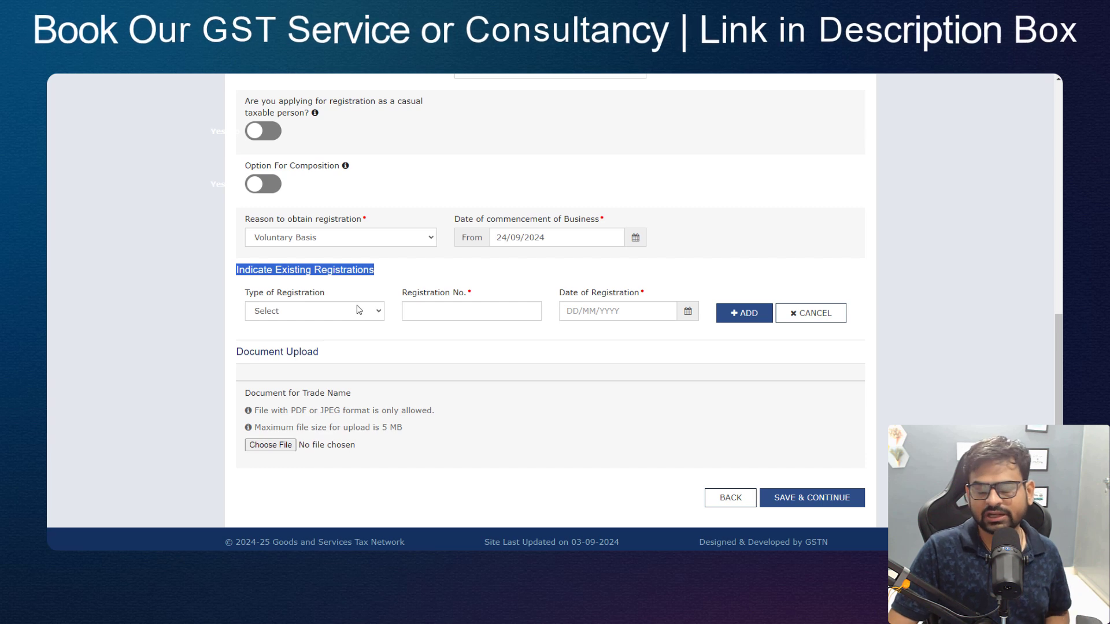
{"action": "left_click", "coordinate": [333, 316]}
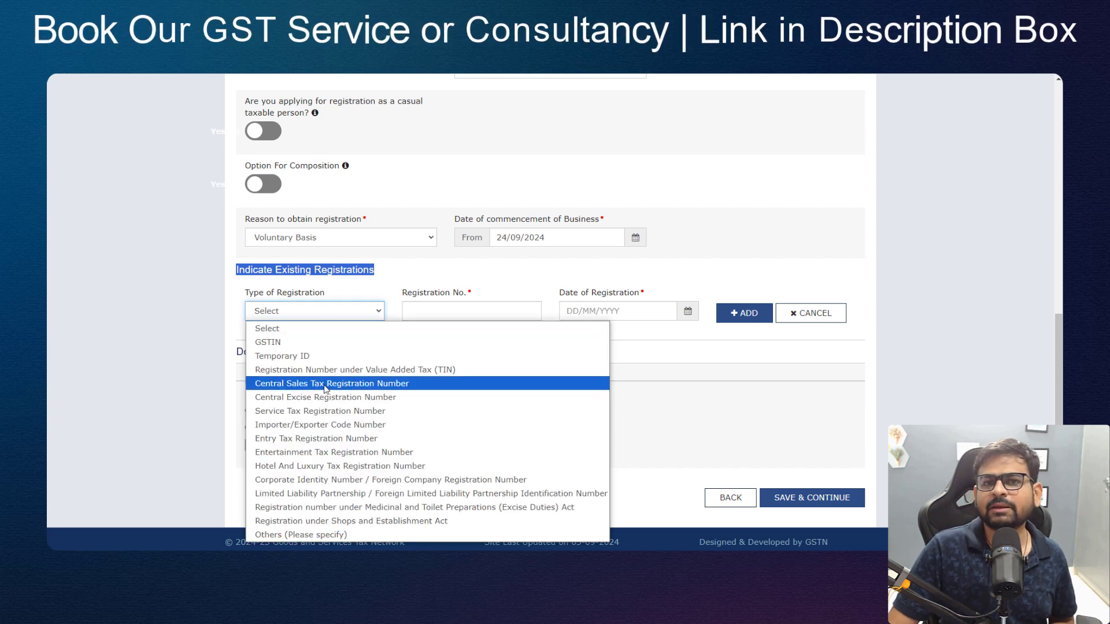
{"action": "left_click", "coordinate": [292, 536]}
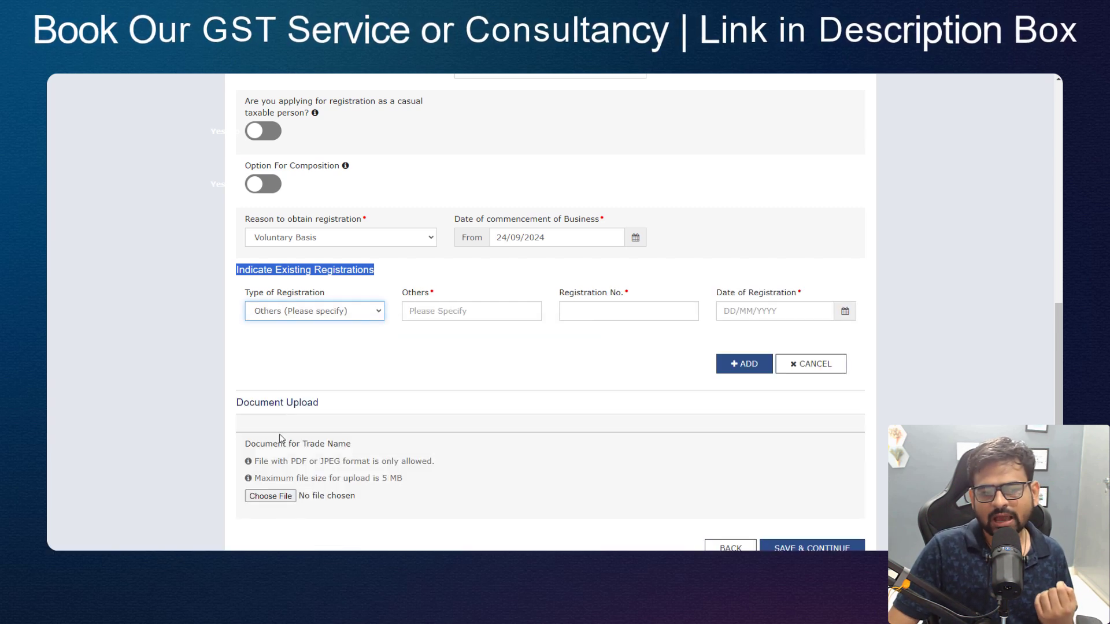
Step: Change the type of registration under existing registrations to the Registration under Shops option
{"action": "left_click", "coordinate": [298, 315]}
{"action": "left_click", "coordinate": [323, 521]}
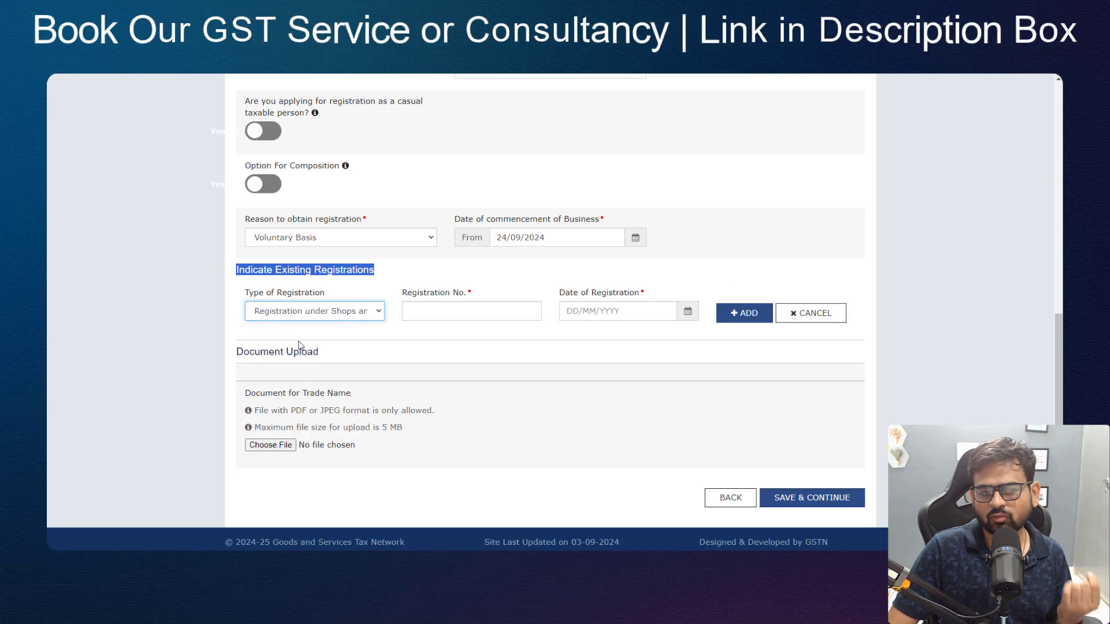
{"action": "left_click", "coordinate": [485, 313]}
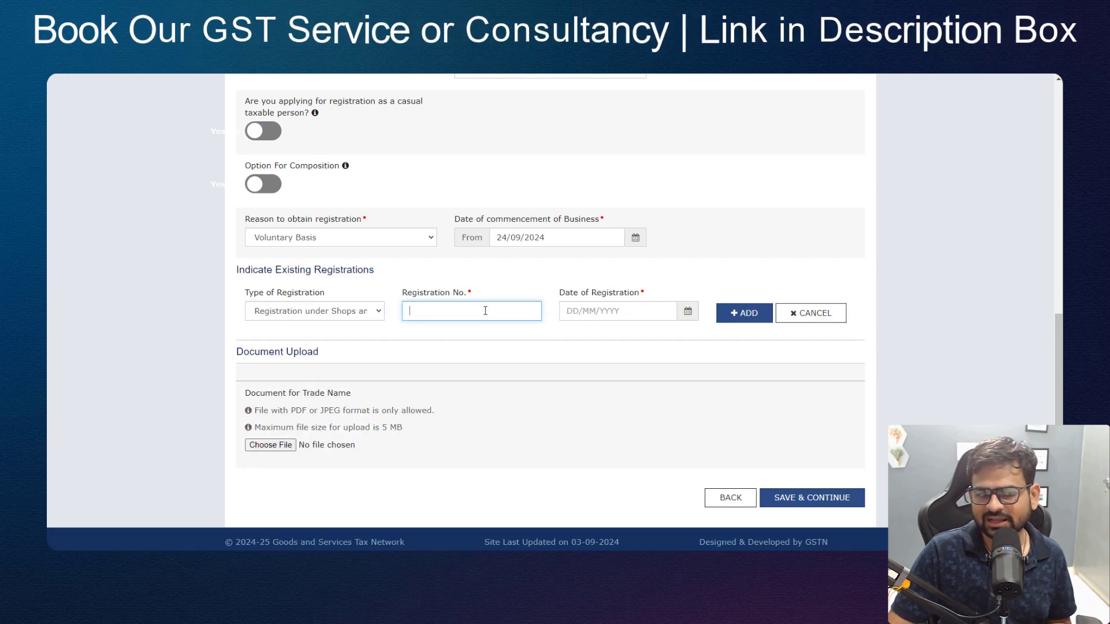
{"action": "left_click_drag", "start_coordinate": [246, 393], "coordinate": [308, 359]}
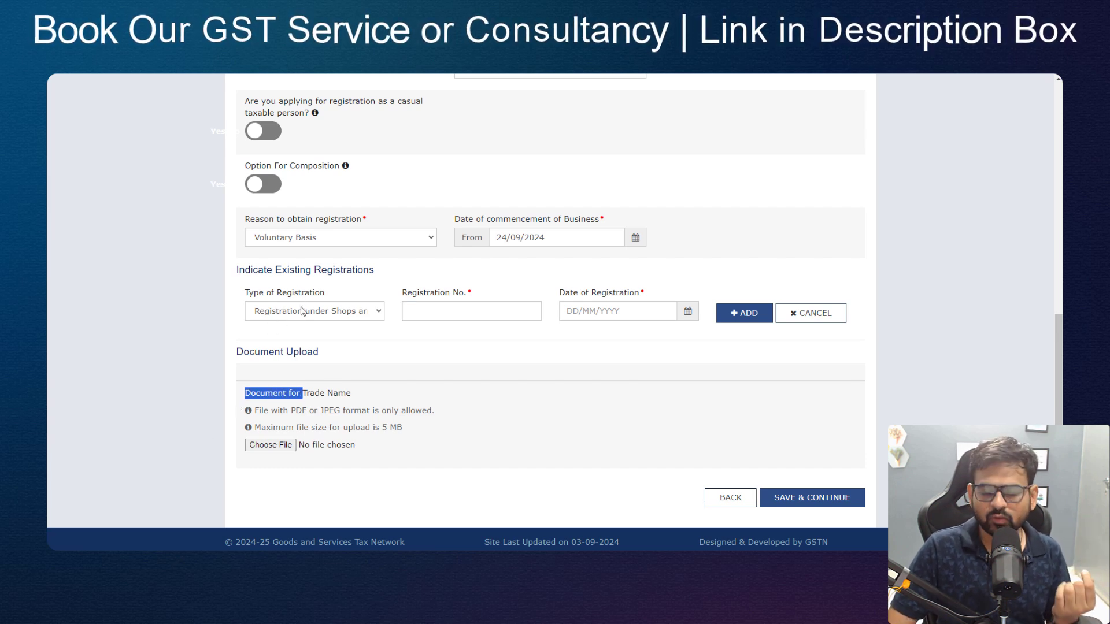
{"action": "left_click", "coordinate": [339, 319]}
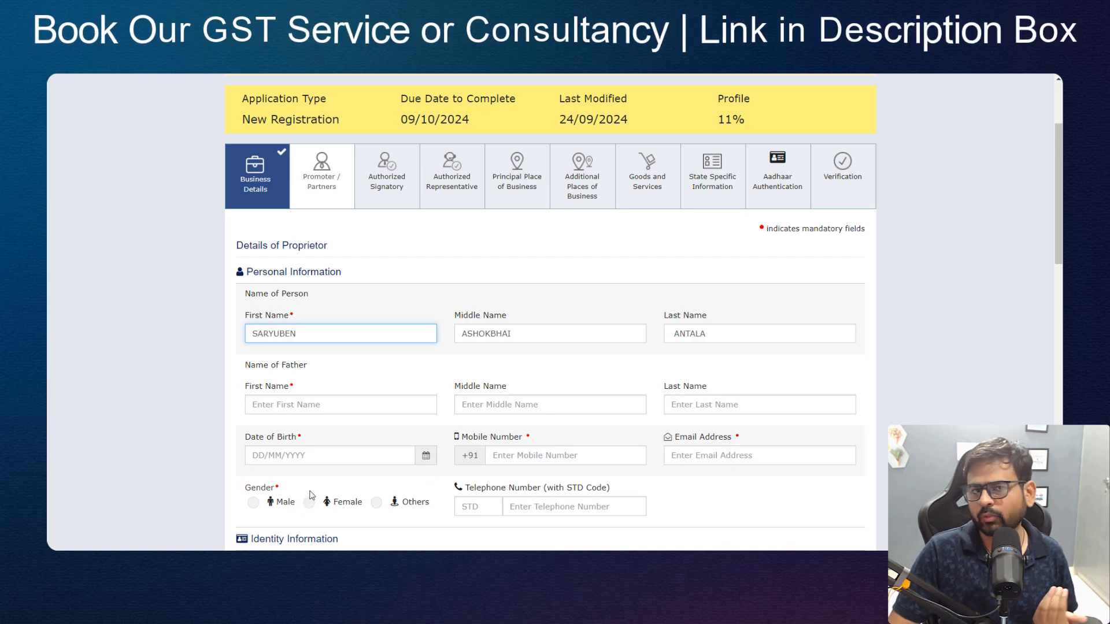
Step: Enter Proprietor as the designation / status in the proprietor's identity information
{"action": "scroll", "coordinate": [491, 259], "scroll_direction": "down", "scroll_amount": 8}
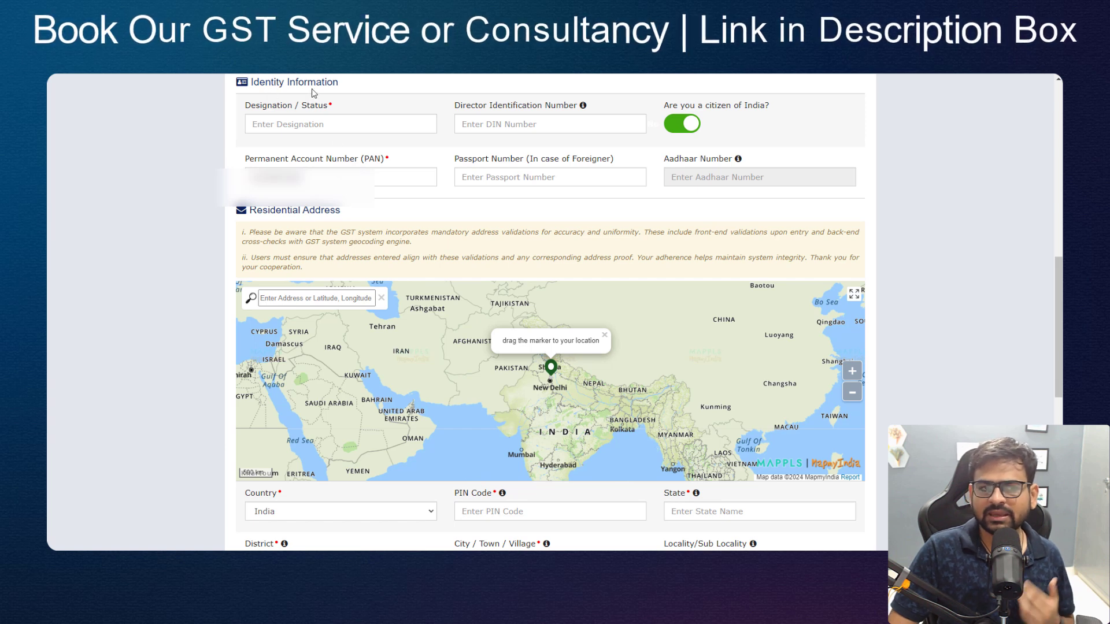
{"action": "left_click", "coordinate": [284, 121]}
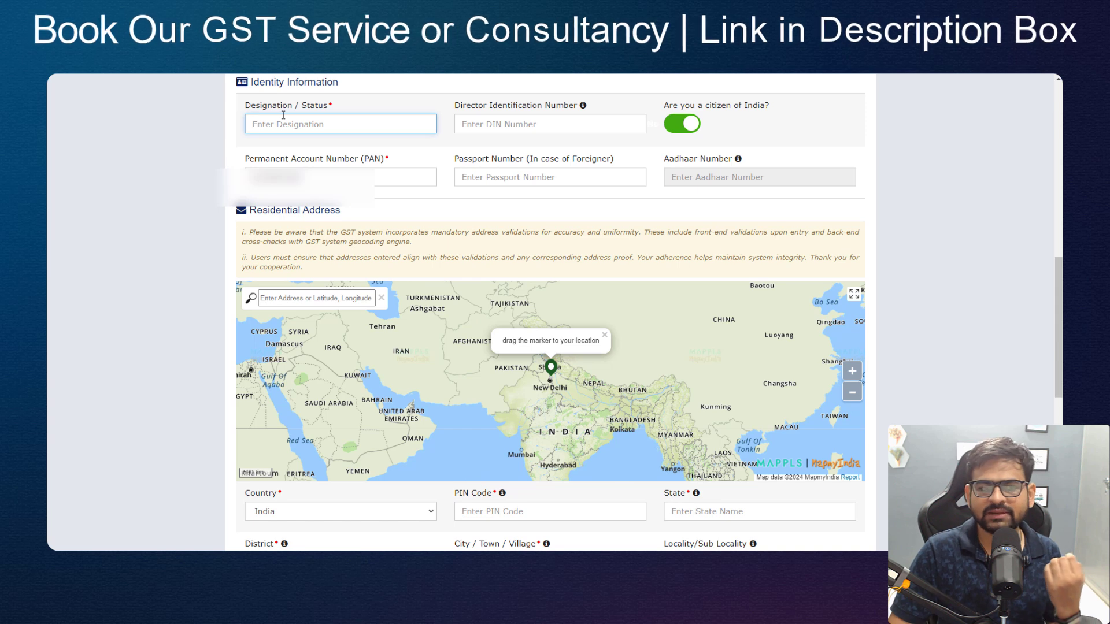
{"action": "type", "text": "Proprietor"}
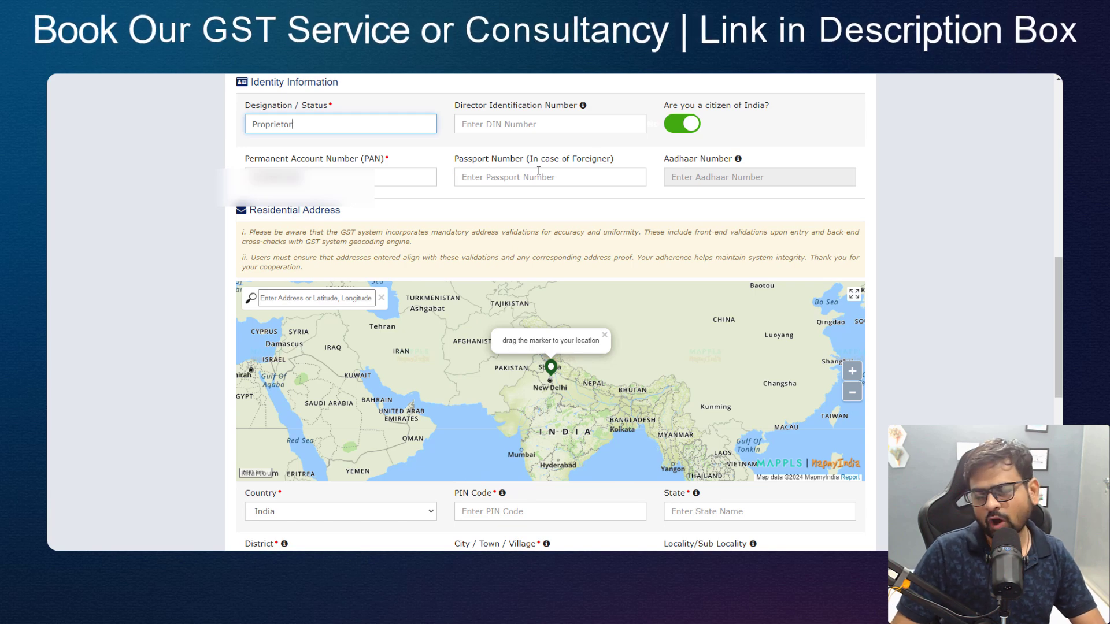
Step: Place the residential address marker on the map beside Jaipur International Airport
{"action": "scroll", "coordinate": [283, 120], "scroll_direction": "down", "scroll_amount": 2}
{"action": "left_click_drag", "start_coordinate": [249, 102], "coordinate": [347, 109]}
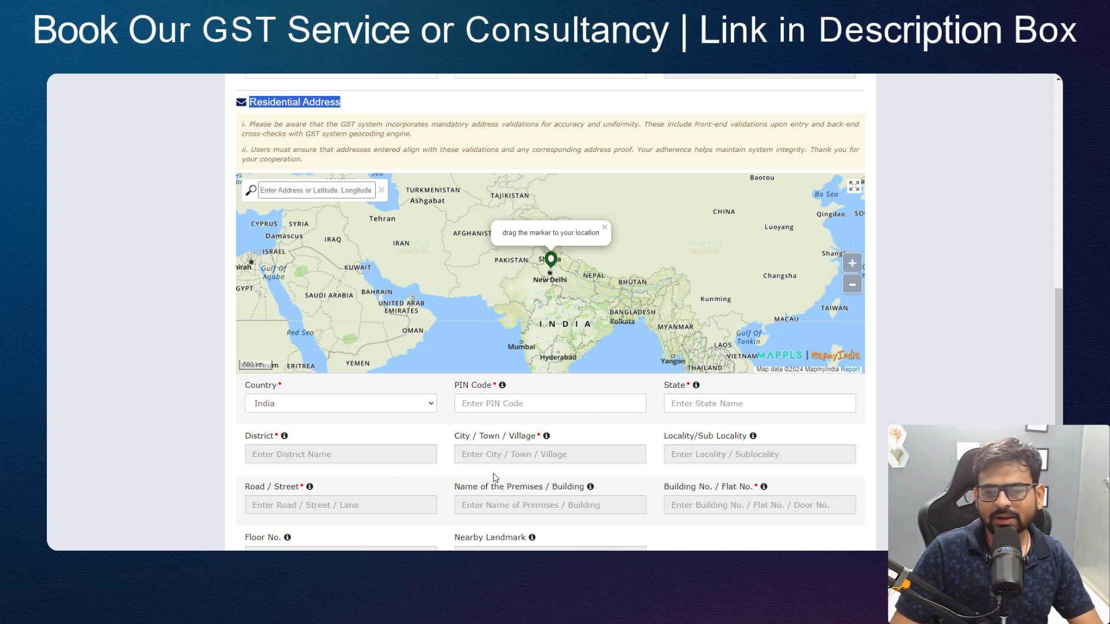
{"action": "scroll", "coordinate": [496, 455], "scroll_direction": "down", "scroll_amount": 2}
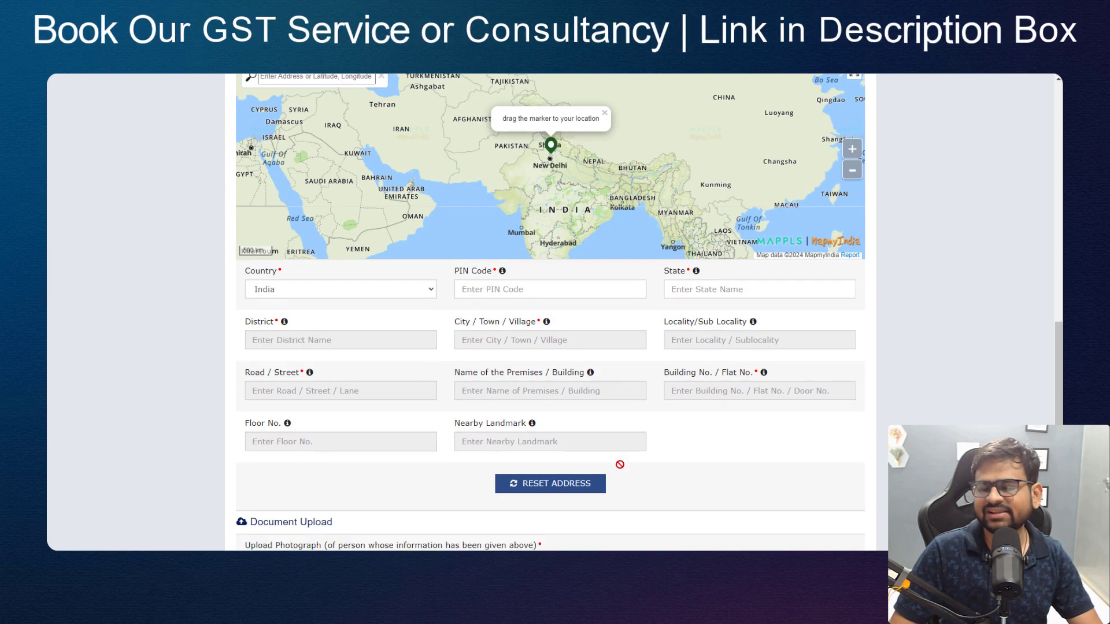
{"action": "scroll", "coordinate": [647, 237], "scroll_direction": "up", "scroll_amount": 2}
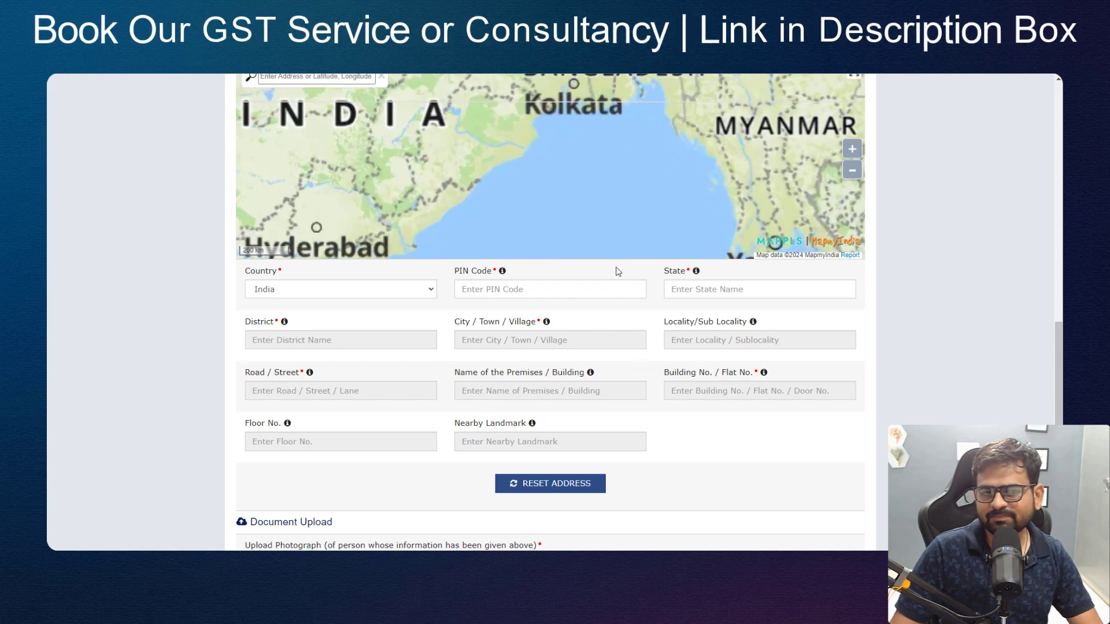
{"action": "scroll", "coordinate": [514, 168], "scroll_direction": "down", "scroll_amount": 3}
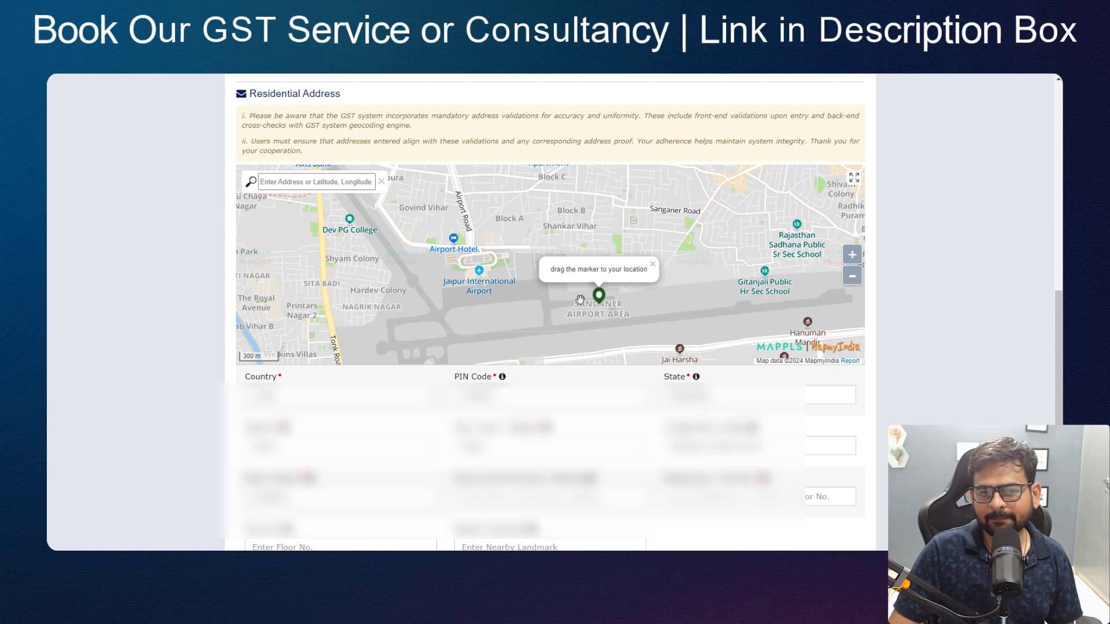
{"action": "mouse_move", "coordinate": [602, 307]}
{"action": "left_mouse_down"}
{"action": "mouse_move", "coordinate": [545, 278]}
{"action": "mouse_move", "coordinate": [624, 284]}
{"action": "left_mouse_up"}
{"action": "mouse_move", "coordinate": [543, 288]}
{"action": "left_mouse_down"}
{"action": "mouse_move", "coordinate": [622, 249]}
{"action": "mouse_move", "coordinate": [607, 248]}
{"action": "mouse_move", "coordinate": [643, 245]}
{"action": "left_mouse_up"}
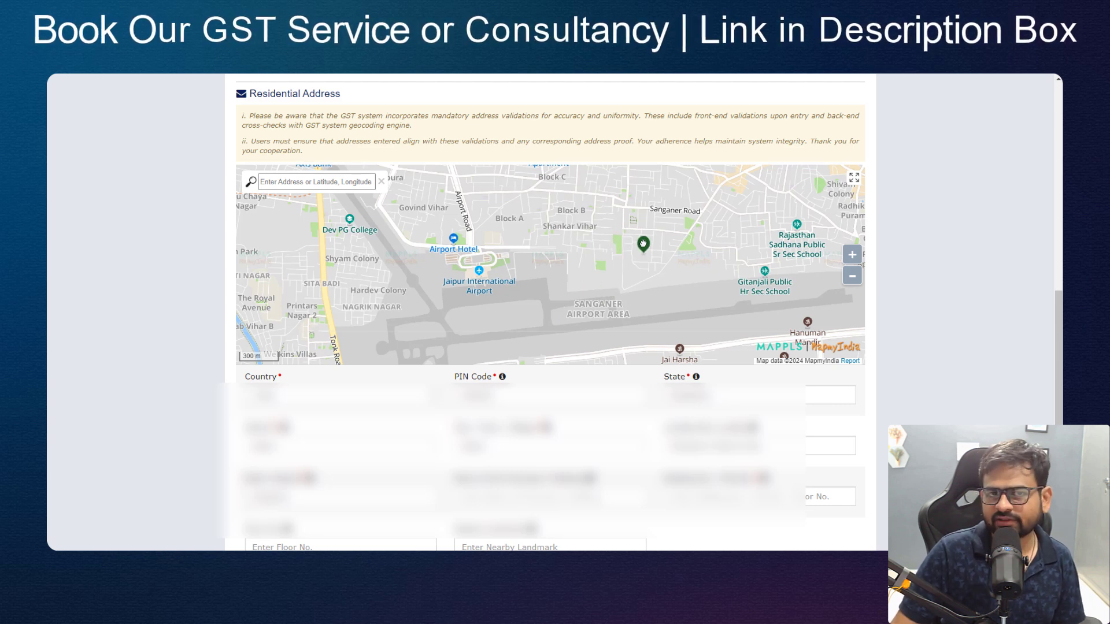
Step: Upload the proprietor's photograph and save the proprietor details with Also Authorized Signatory set to Yes
{"action": "scroll", "coordinate": [242, 337], "scroll_direction": "down", "scroll_amount": 7}
{"action": "left_click_drag", "start_coordinate": [258, 237], "coordinate": [354, 244]}
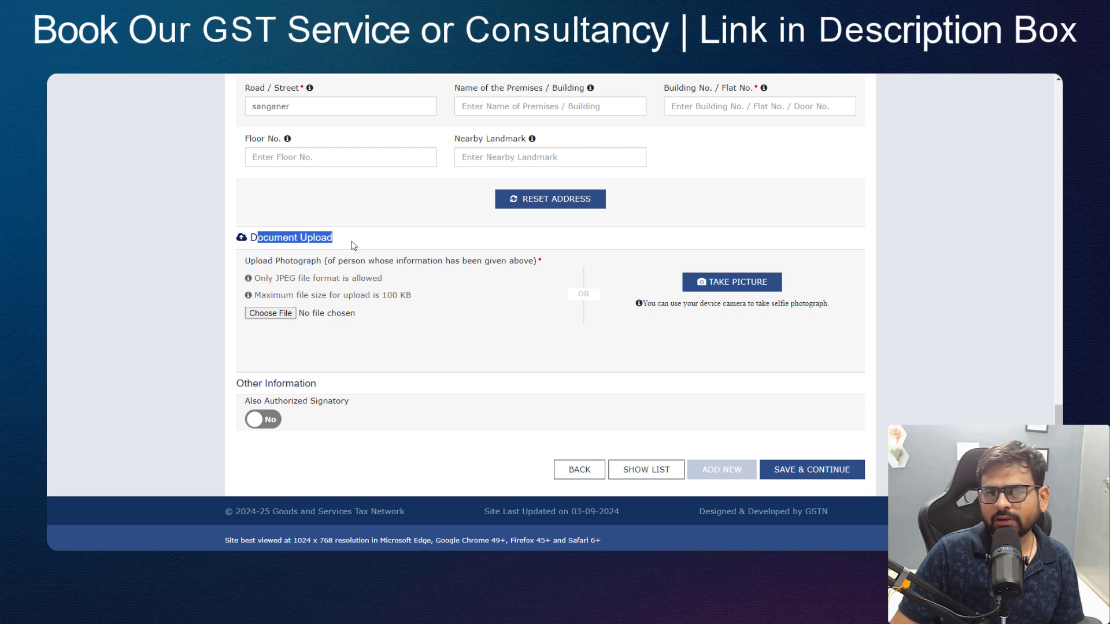
{"action": "left_click", "coordinate": [380, 273]}
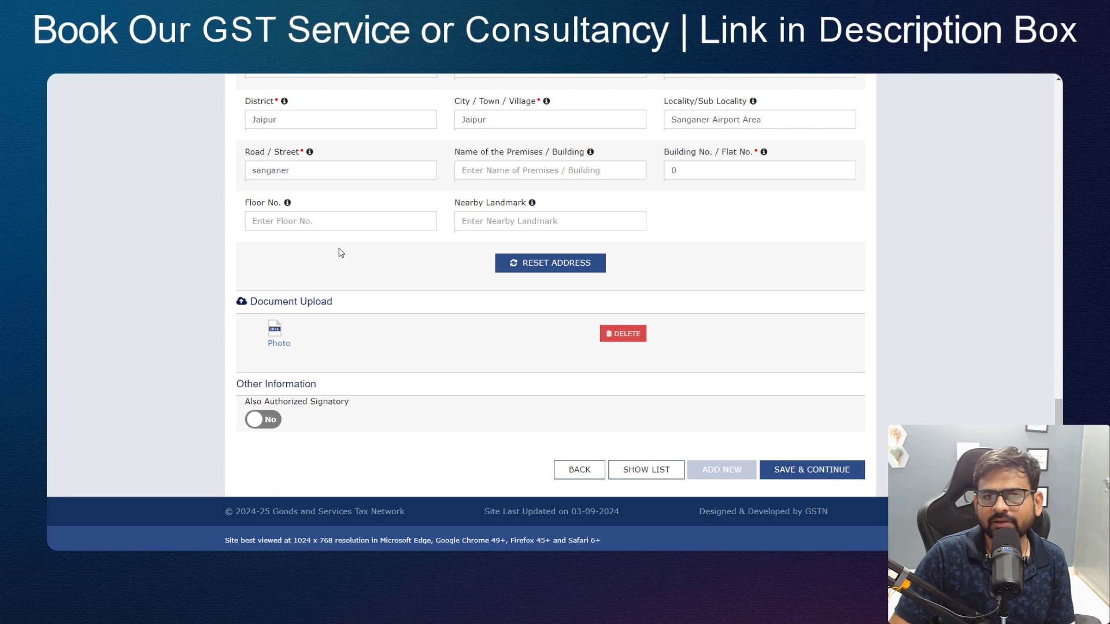
{"action": "left_click", "coordinate": [263, 420]}
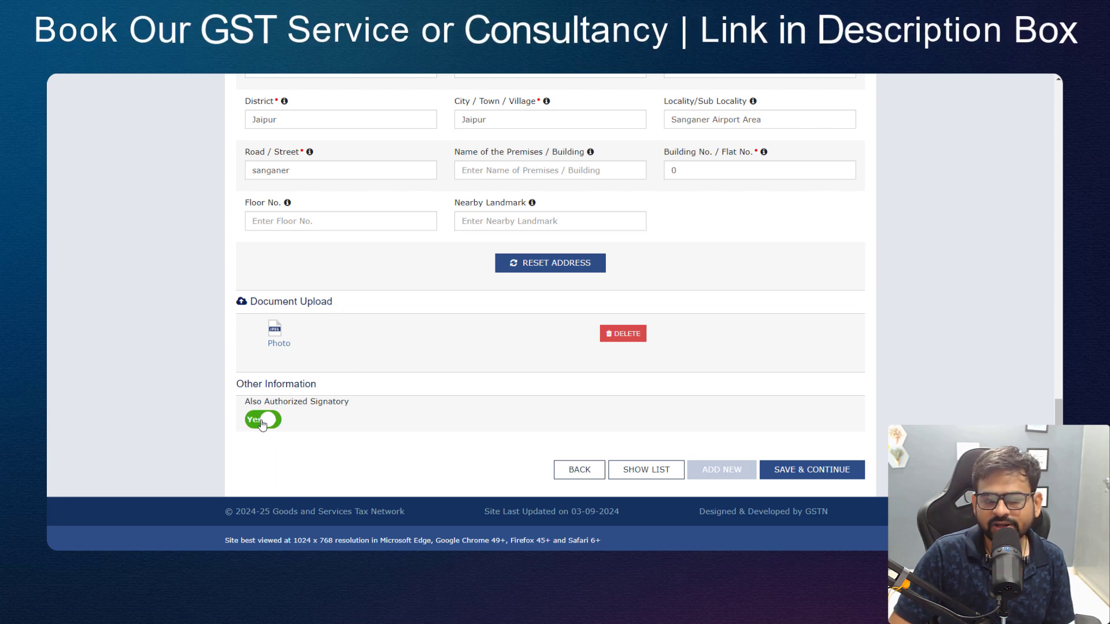
{"action": "left_click", "coordinate": [810, 475]}
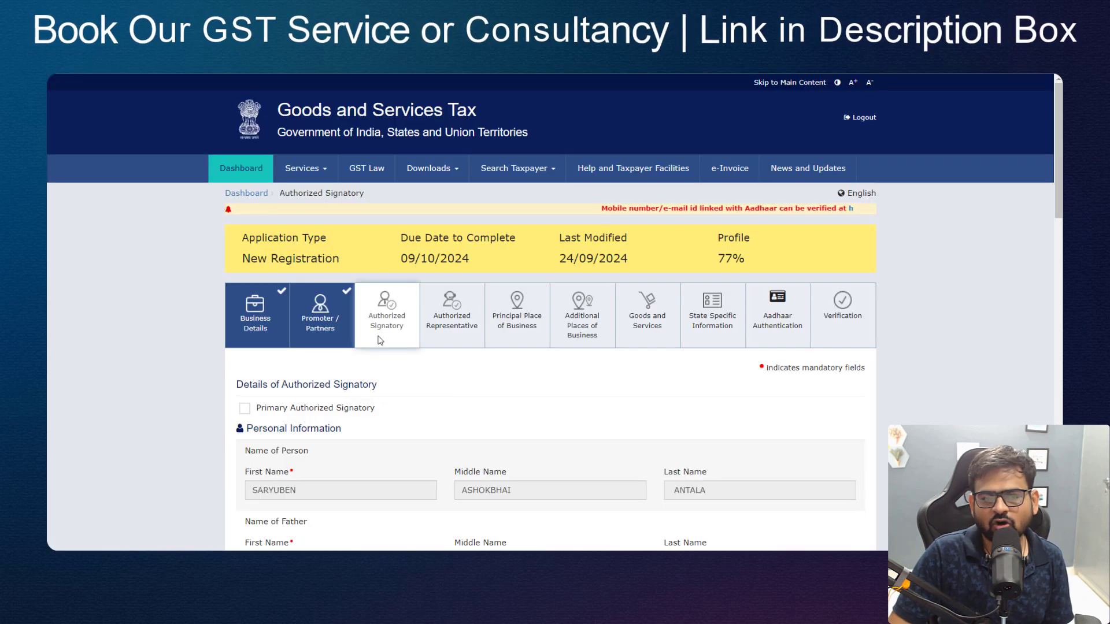
Step: Mark the signatory as Primary Authorized Signatory and proceed to the Principal Place of Business details
{"action": "left_click", "coordinate": [245, 409]}
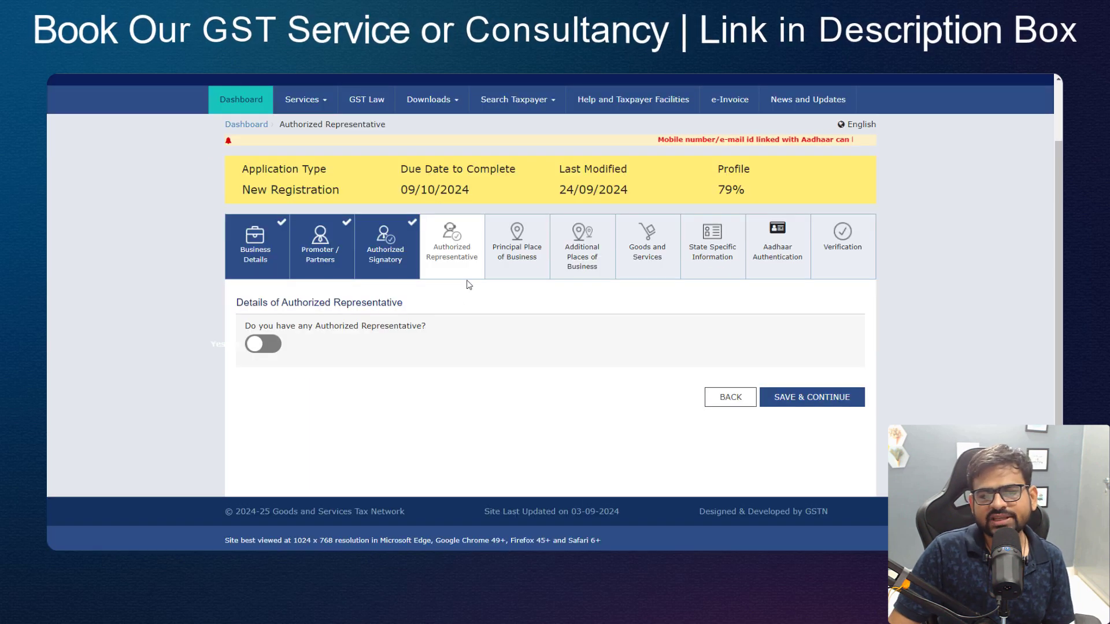
{"action": "left_click", "coordinate": [511, 259]}
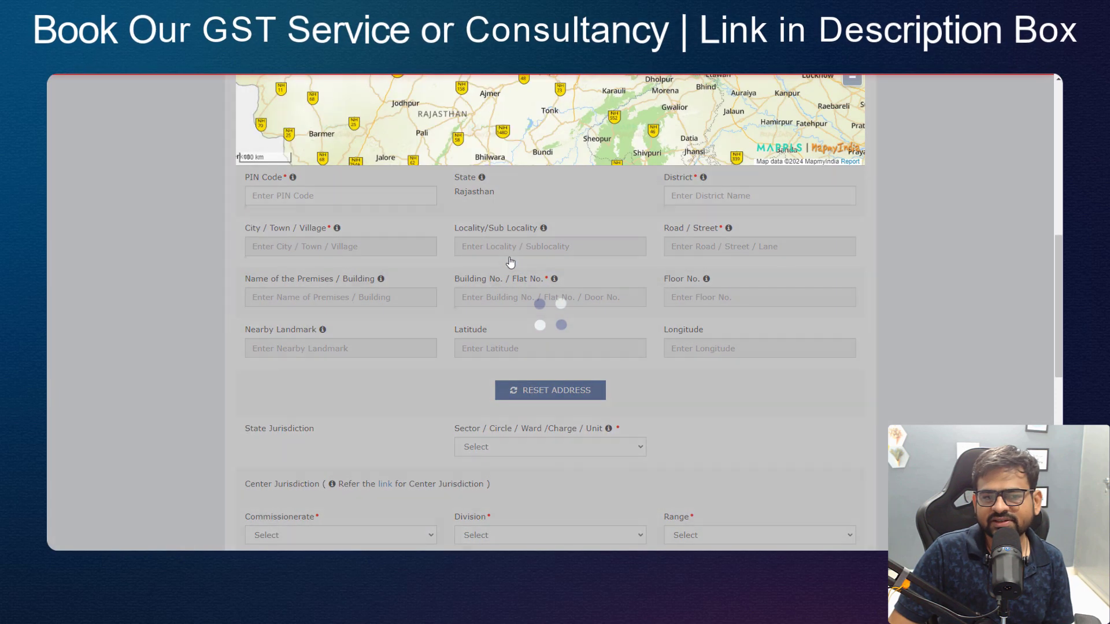
Step: Set the state jurisdiction's sector / circle / ward to Circle-I, Jaipur II, - Ward-II for the principal place of business
{"action": "scroll", "coordinate": [511, 261], "scroll_direction": "up", "scroll_amount": 4}
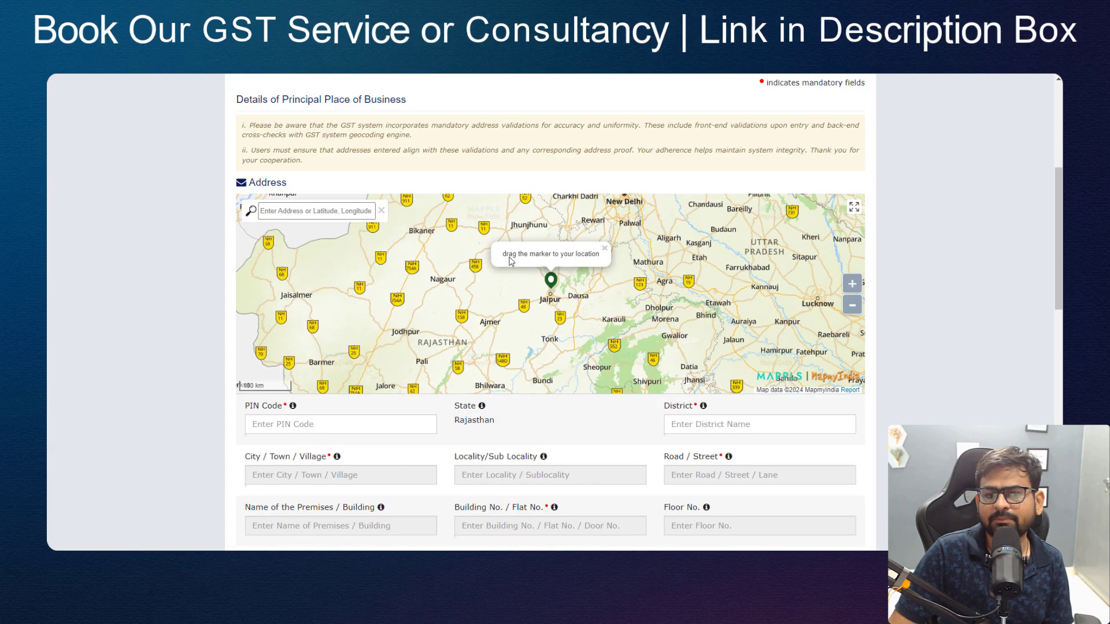
{"action": "scroll", "coordinate": [512, 261], "scroll_direction": "up", "scroll_amount": 2}
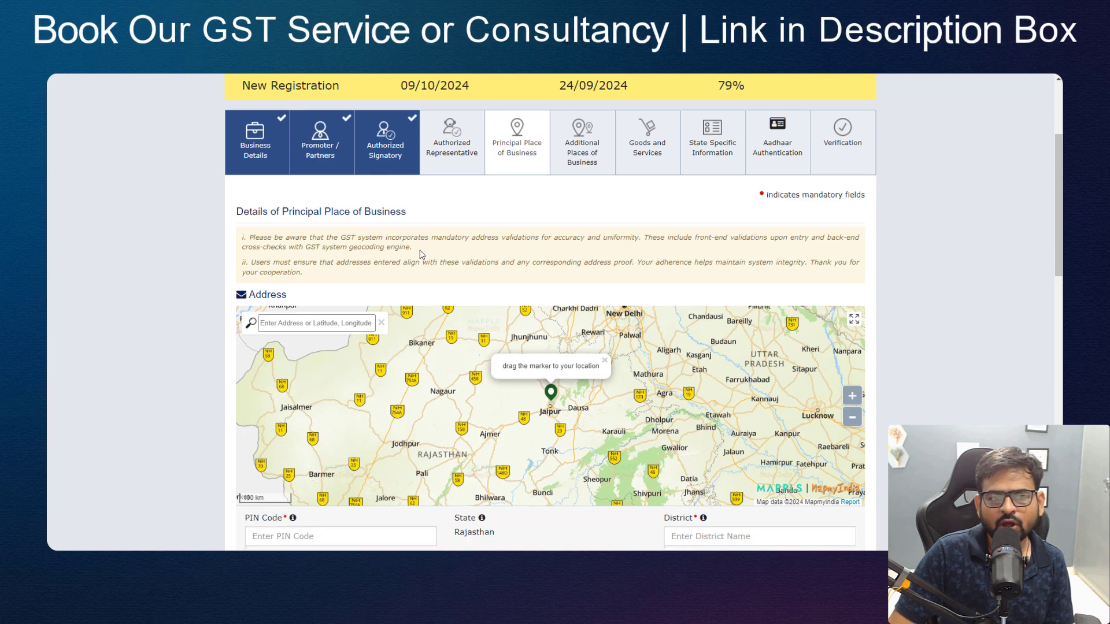
{"action": "scroll", "coordinate": [410, 248], "scroll_direction": "down", "scroll_amount": 4}
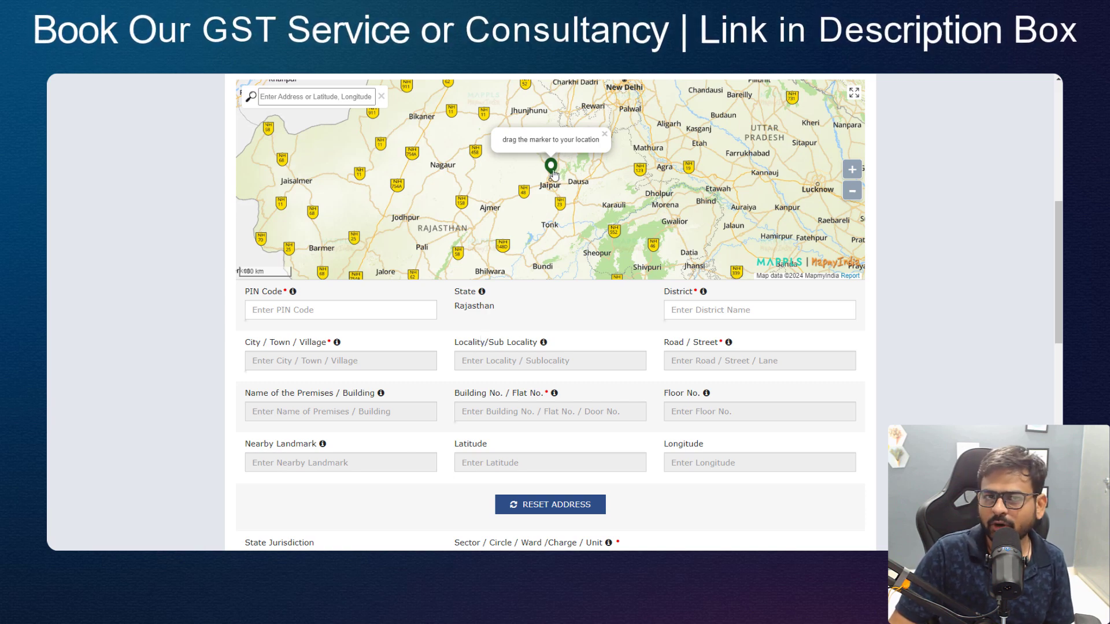
{"action": "scroll", "coordinate": [491, 307], "scroll_direction": "down", "scroll_amount": 5}
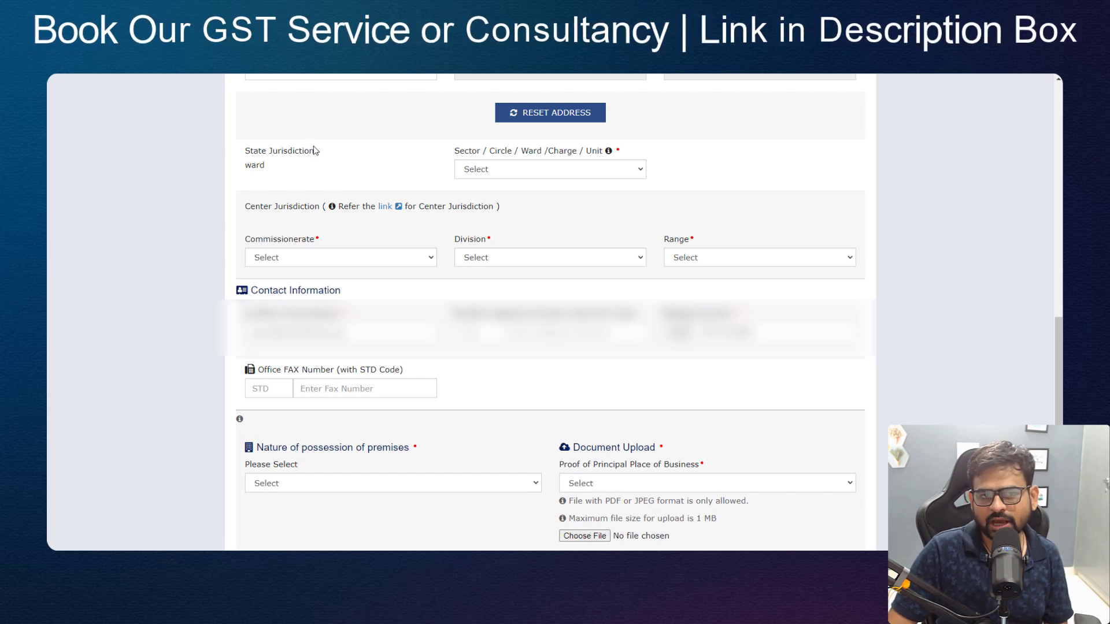
{"action": "left_click", "coordinate": [515, 170]}
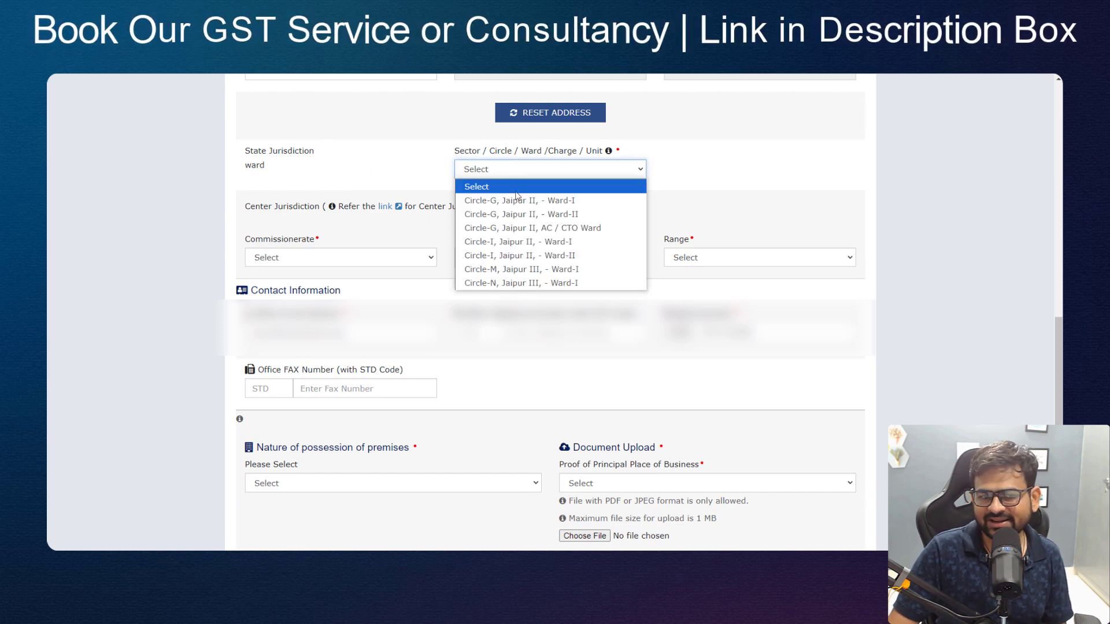
{"action": "left_click", "coordinate": [528, 256]}
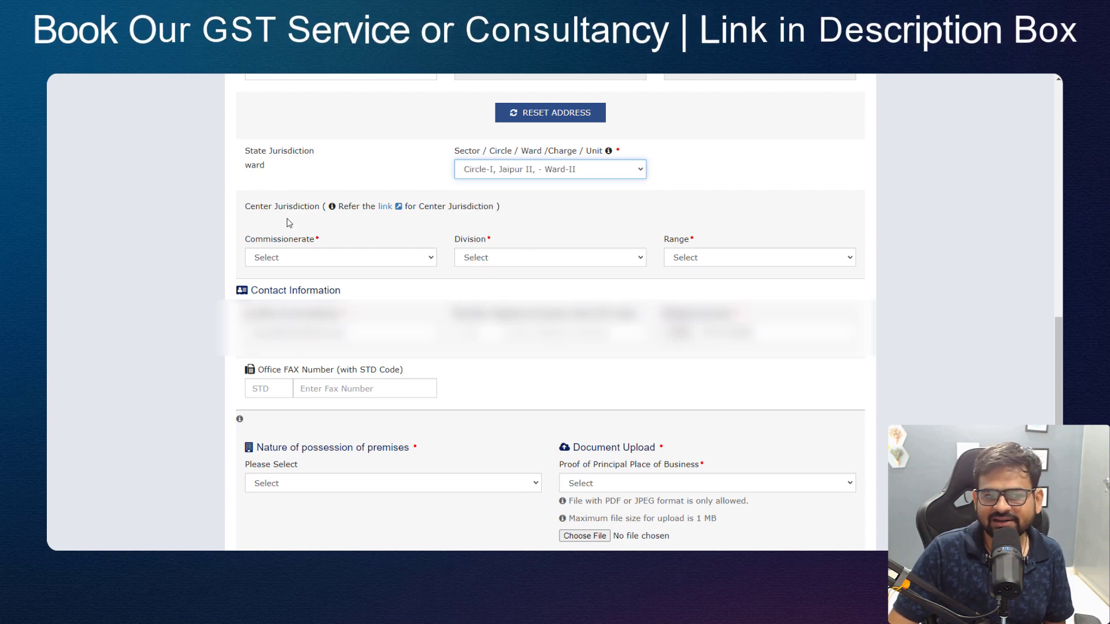
Step: Set the center jurisdiction's commissionerate to JAIPUR and open the division choices
{"action": "left_click", "coordinate": [325, 258]}
{"action": "left_click", "coordinate": [318, 283]}
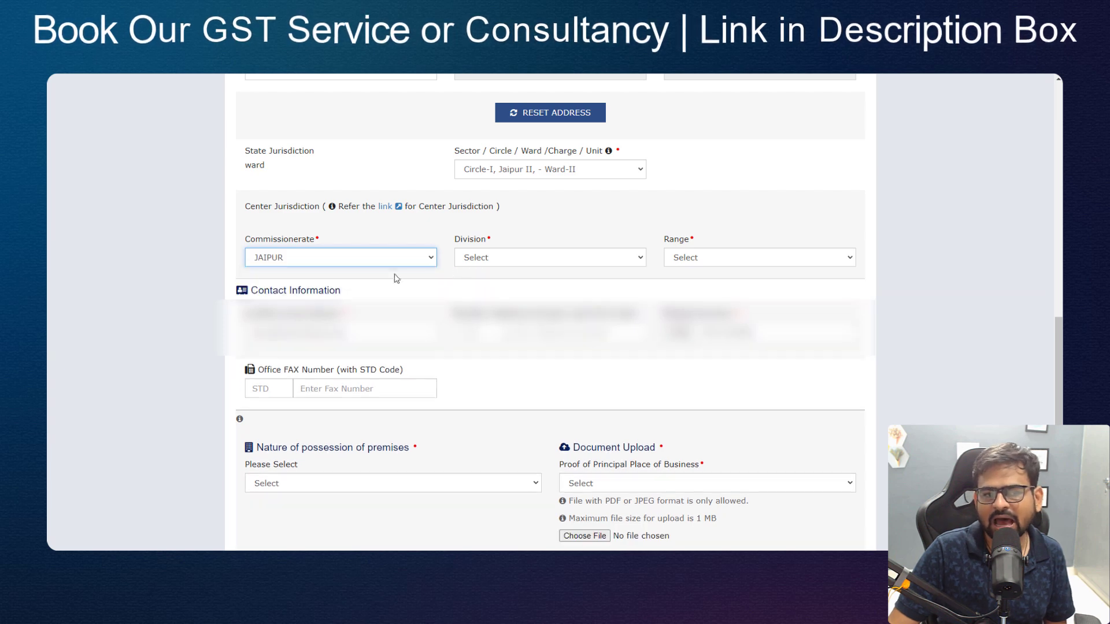
{"action": "left_click", "coordinate": [522, 260]}
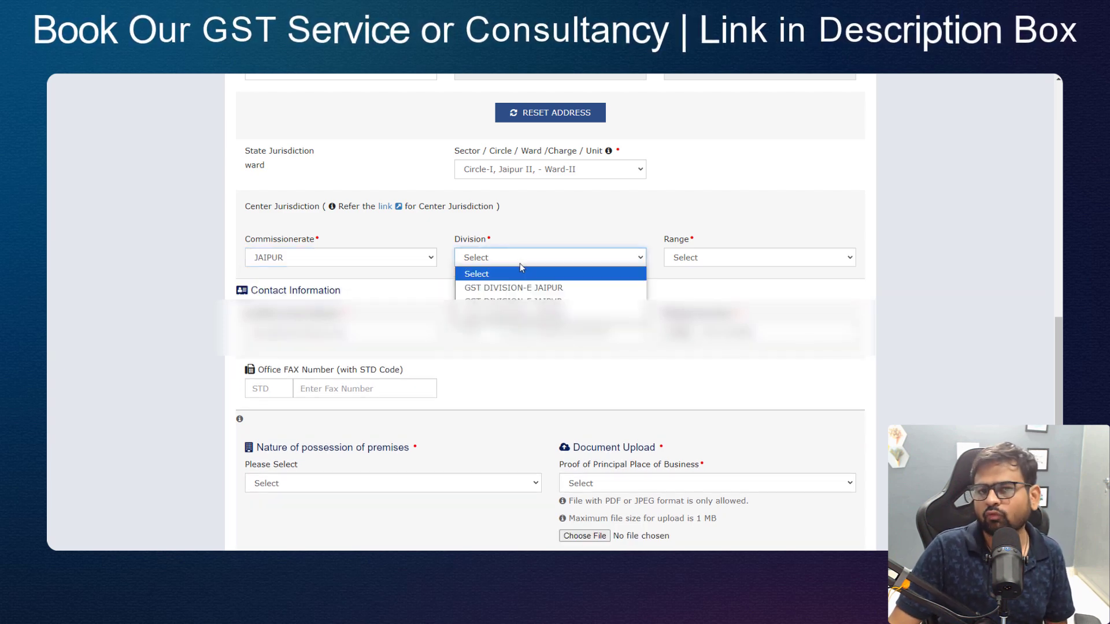
Step: Set the nature of possession of the premises to Rented
{"action": "scroll", "coordinate": [519, 262], "scroll_direction": "down", "scroll_amount": 5}
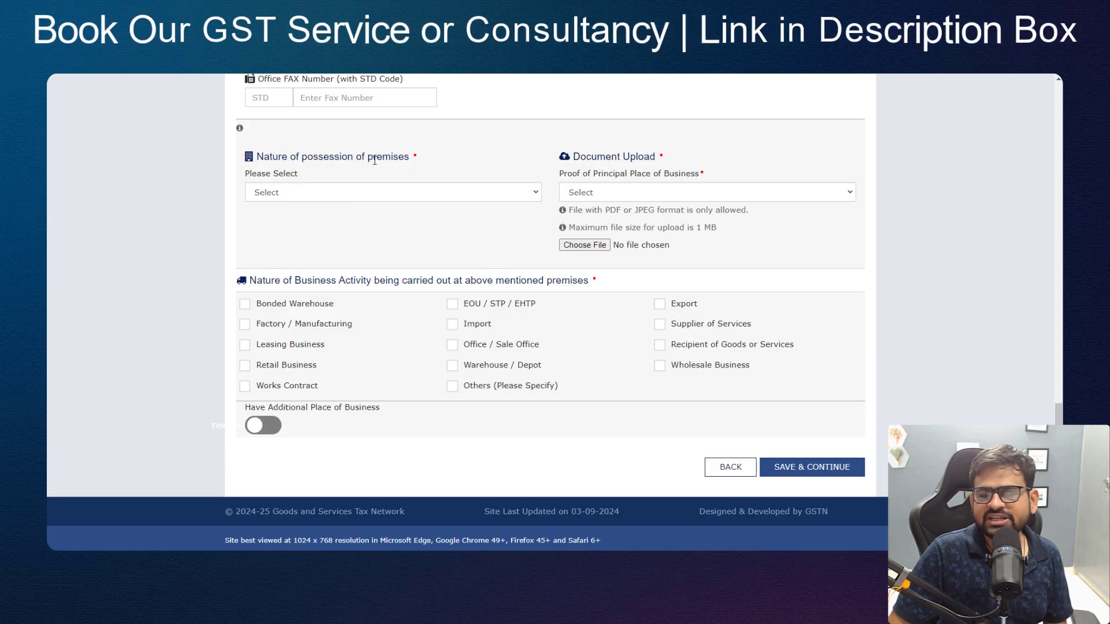
{"action": "left_click_drag", "start_coordinate": [302, 158], "coordinate": [416, 161]}
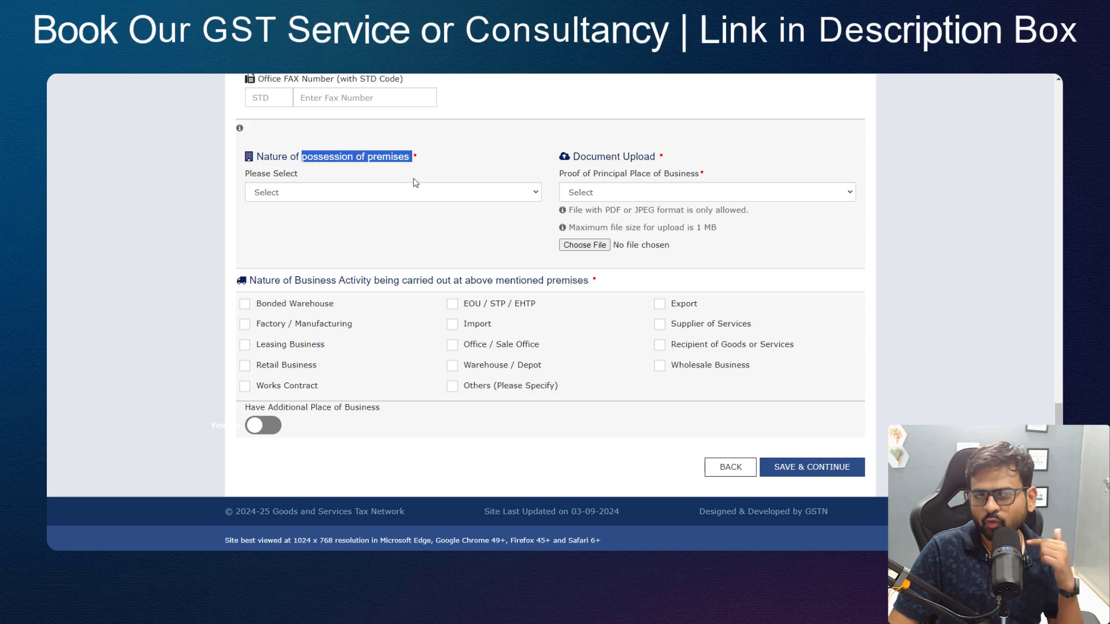
{"action": "left_click", "coordinate": [410, 194]}
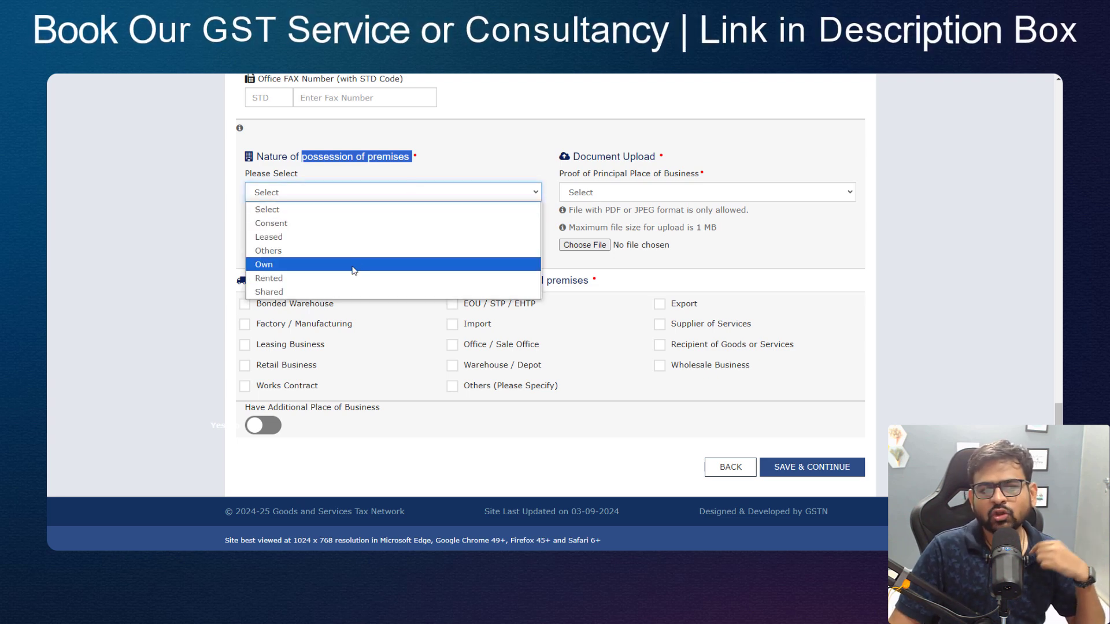
{"action": "left_click", "coordinate": [339, 278]}
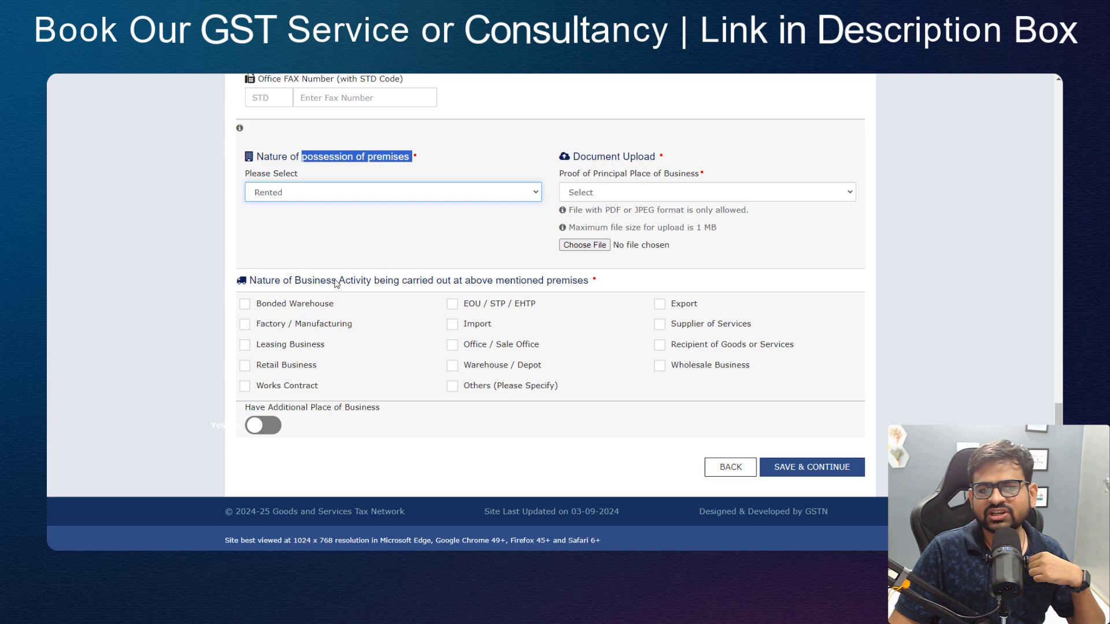
Step: Upload the electricity bill and the rent / lease agreement as proof of the principal place of business, keeping possession as Rented
{"action": "left_click", "coordinate": [611, 200]}
{"action": "left_click", "coordinate": [609, 224]}
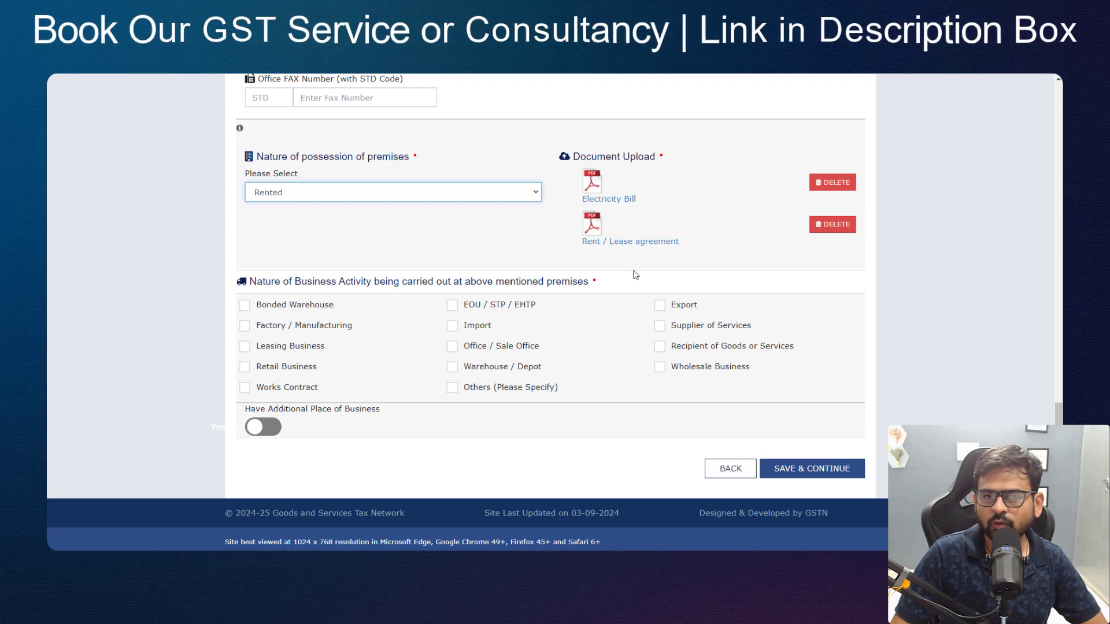
{"action": "left_click", "coordinate": [365, 197]}
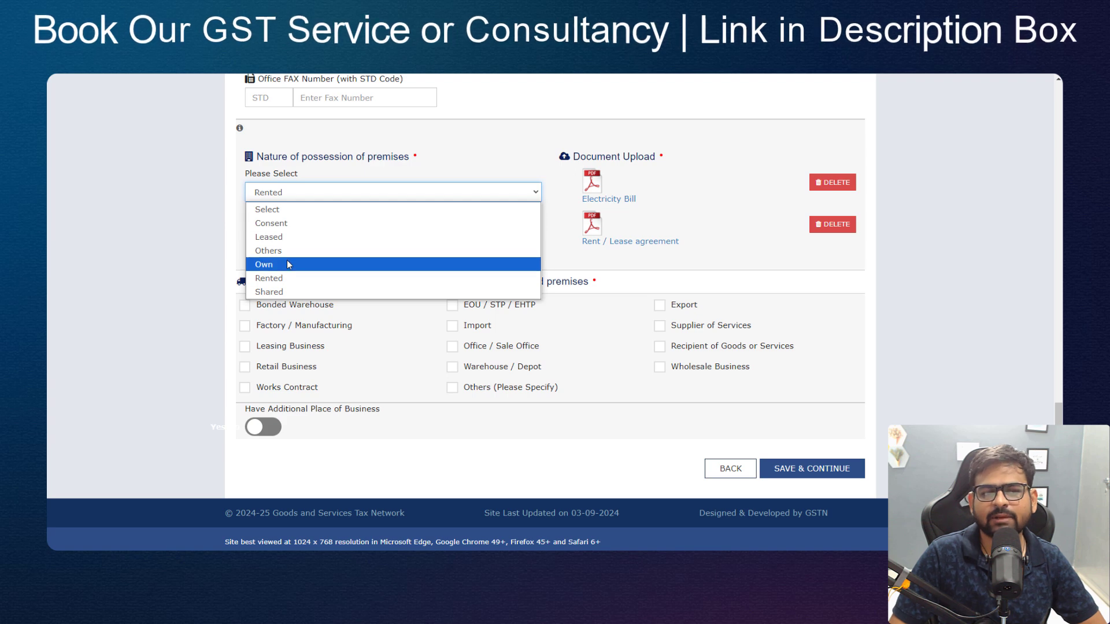
{"action": "left_click", "coordinate": [357, 187]}
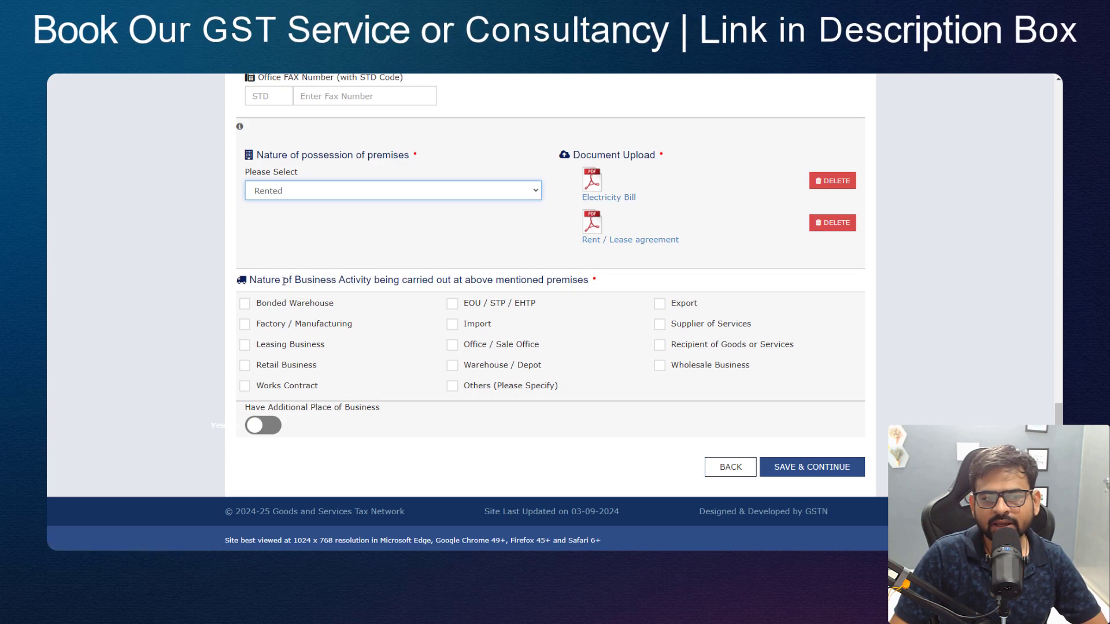
Step: Select Retail Business as a nature of business activity carried out at the premises
{"action": "left_click_drag", "start_coordinate": [592, 282], "coordinate": [344, 283]}
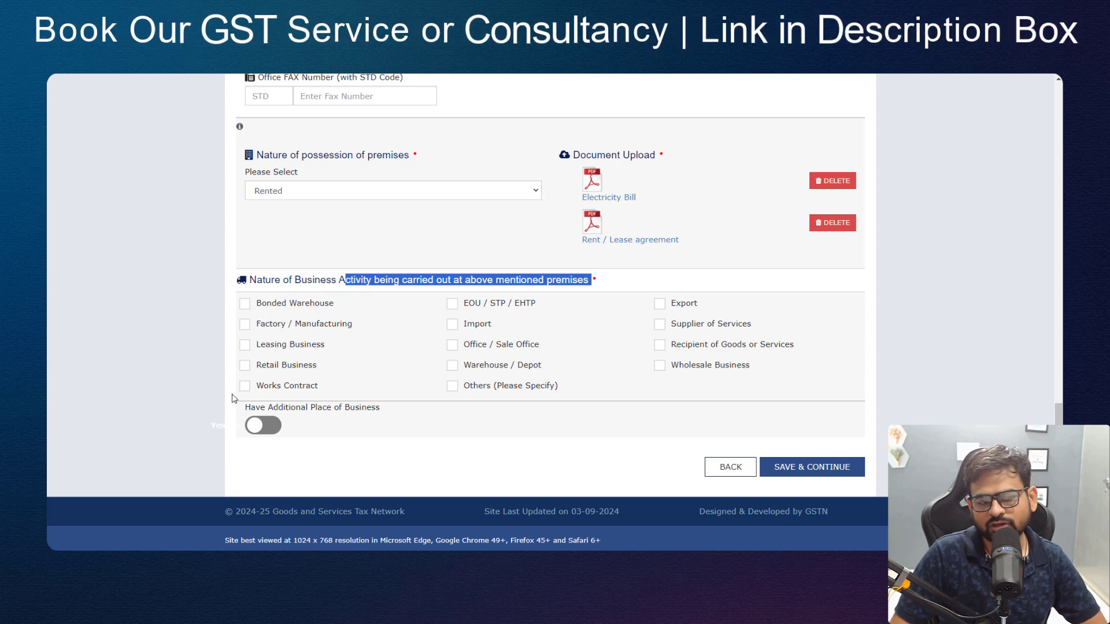
{"action": "left_click", "coordinate": [244, 366]}
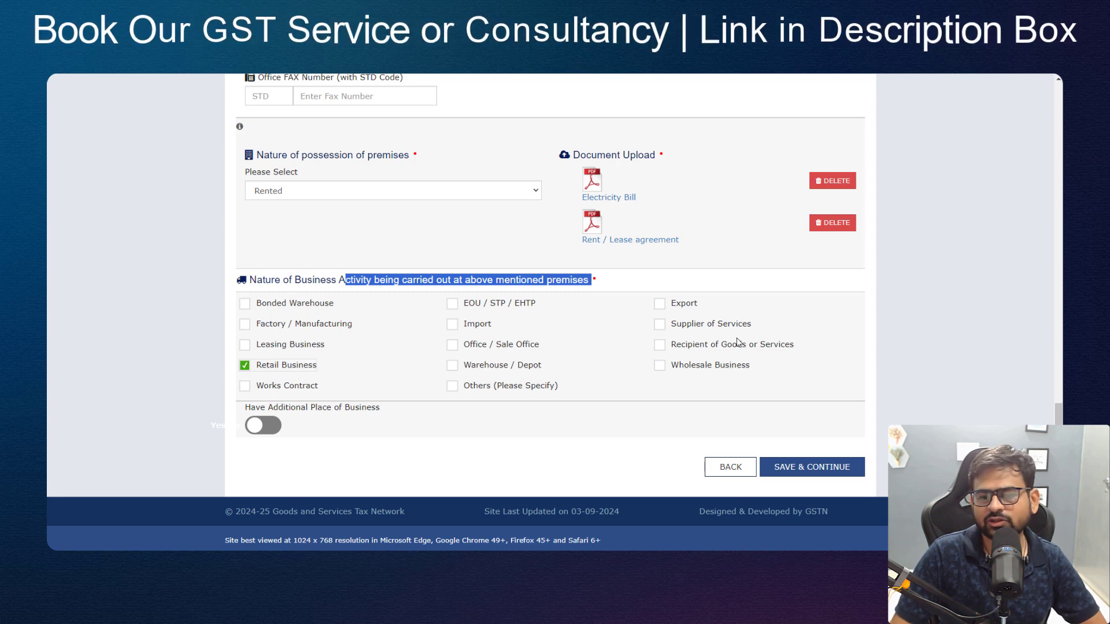
Step: Select Wholesale Business as a nature of business activity and proceed to the Goods and Services section
{"action": "left_click", "coordinate": [712, 367]}
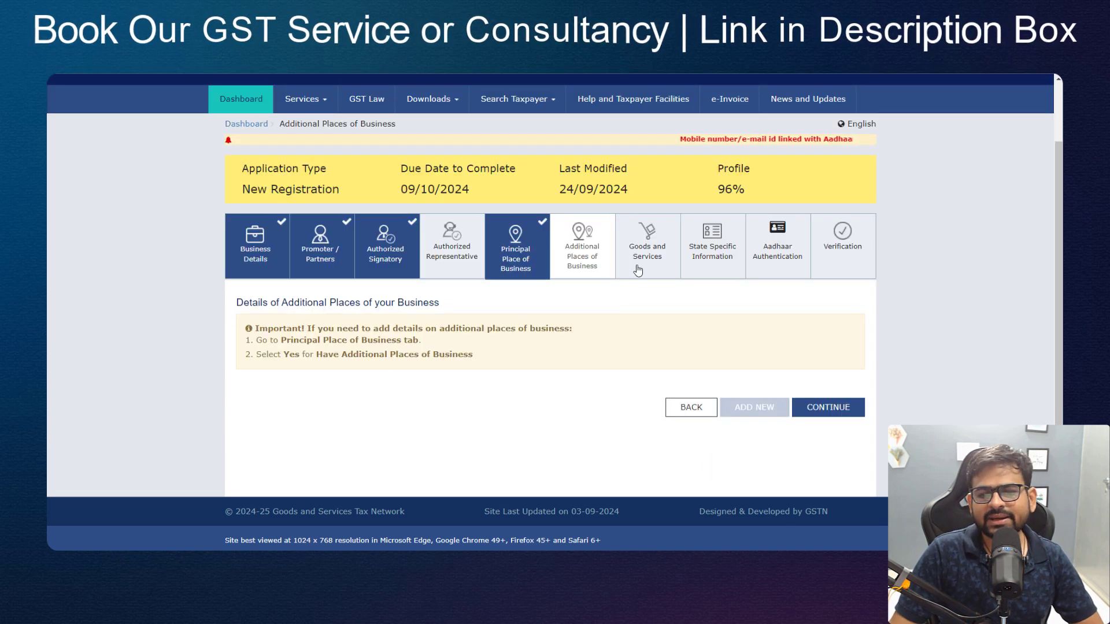
{"action": "left_click", "coordinate": [636, 268]}
{"action": "scroll", "coordinate": [628, 272], "scroll_direction": "down", "scroll_amount": 1}
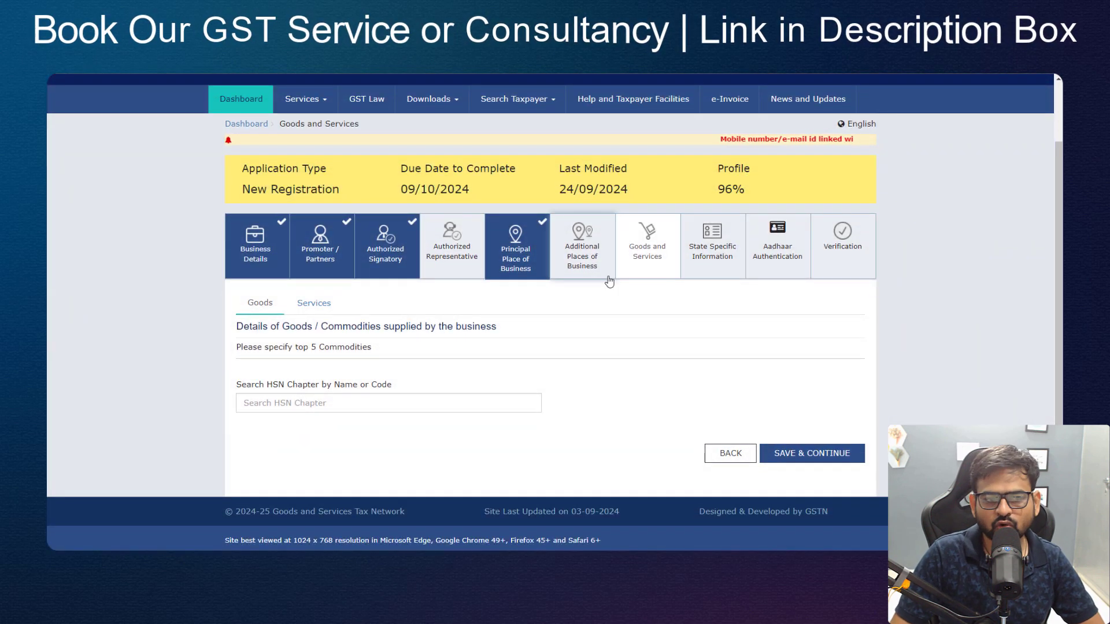
Step: Search the HSN chapters for "textile" and browse the matching goods codes
{"action": "left_click", "coordinate": [340, 406]}
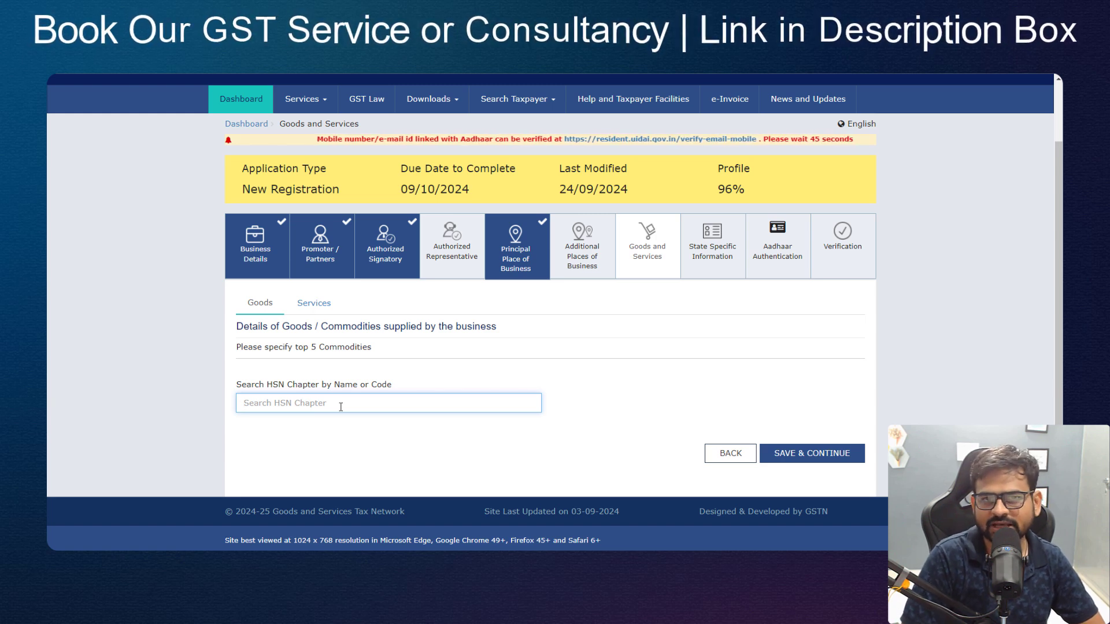
{"action": "type", "text": "textile"}
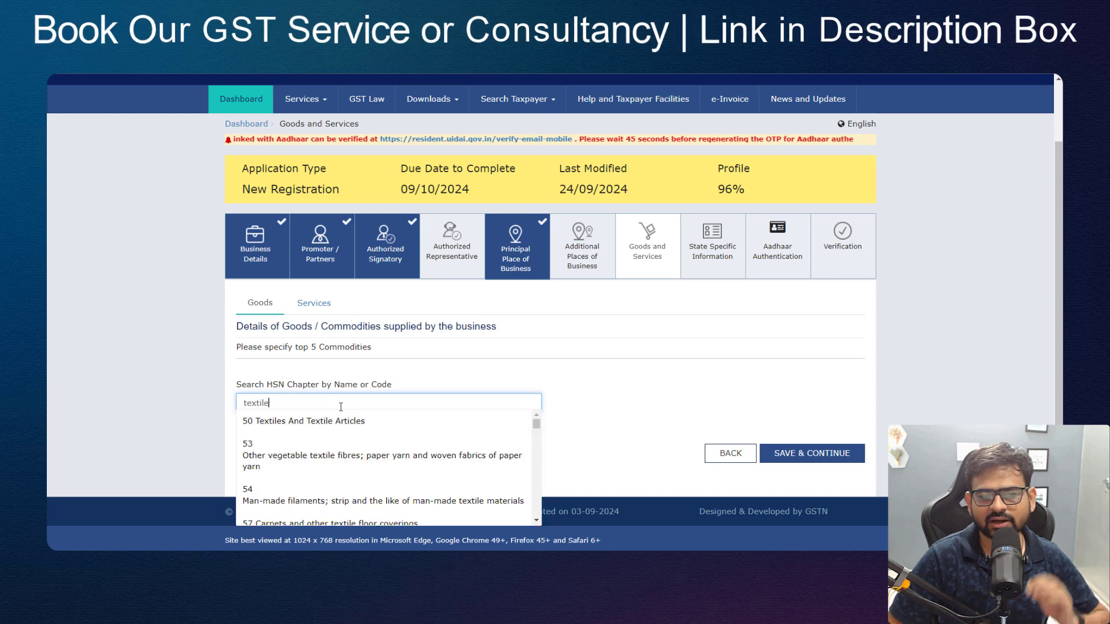
{"action": "scroll", "coordinate": [376, 456], "scroll_direction": "down", "scroll_amount": 5}
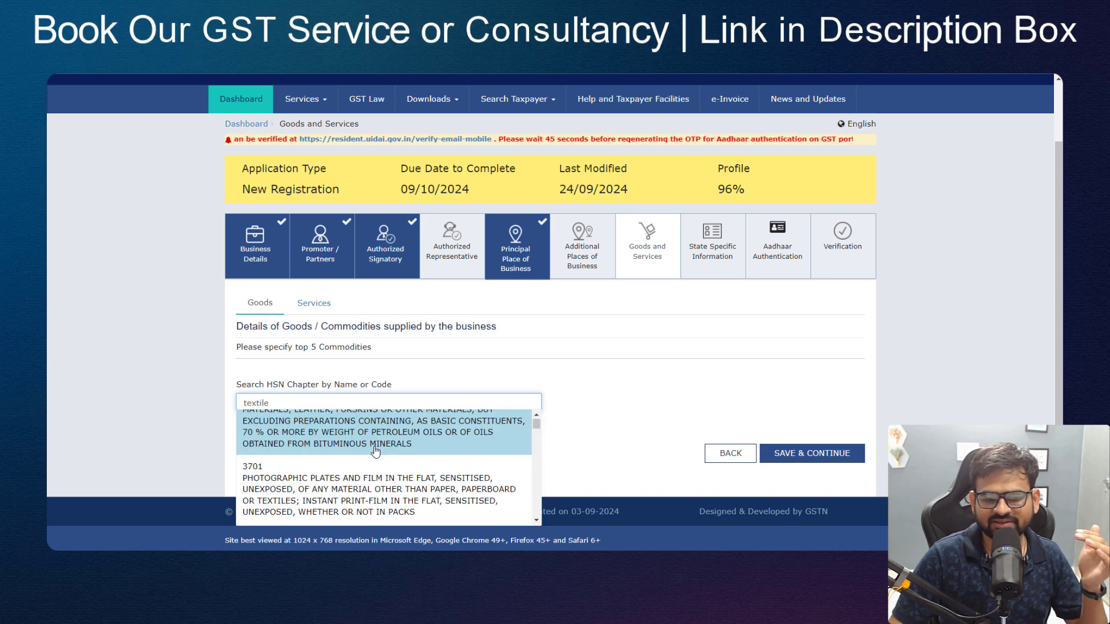
{"action": "scroll", "coordinate": [379, 458], "scroll_direction": "down", "scroll_amount": 15}
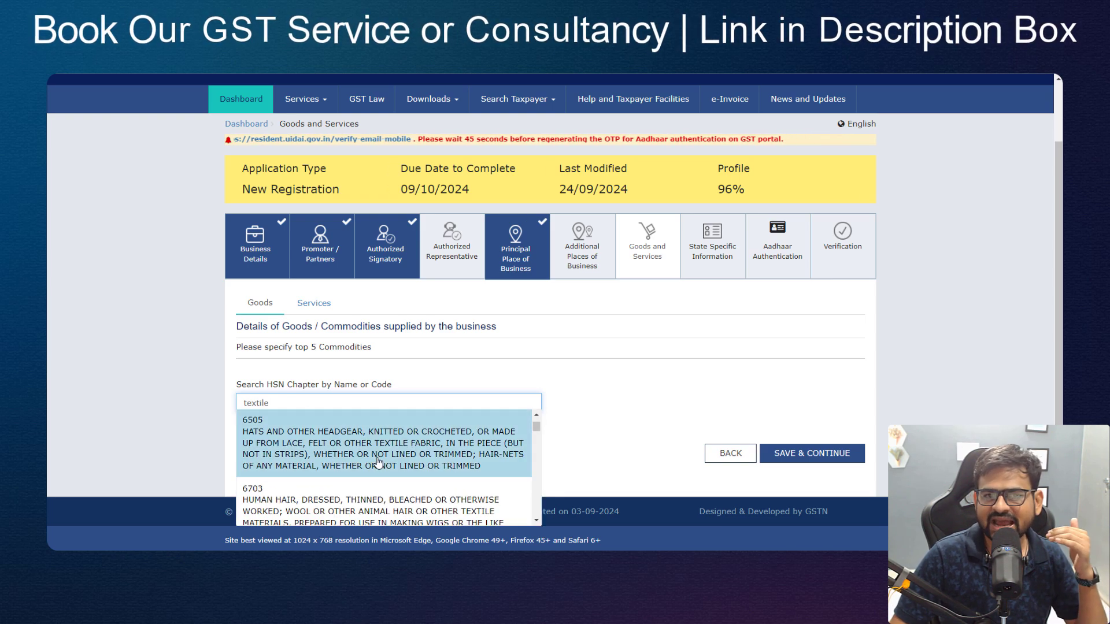
{"action": "scroll", "coordinate": [385, 465], "scroll_direction": "down", "scroll_amount": 10}
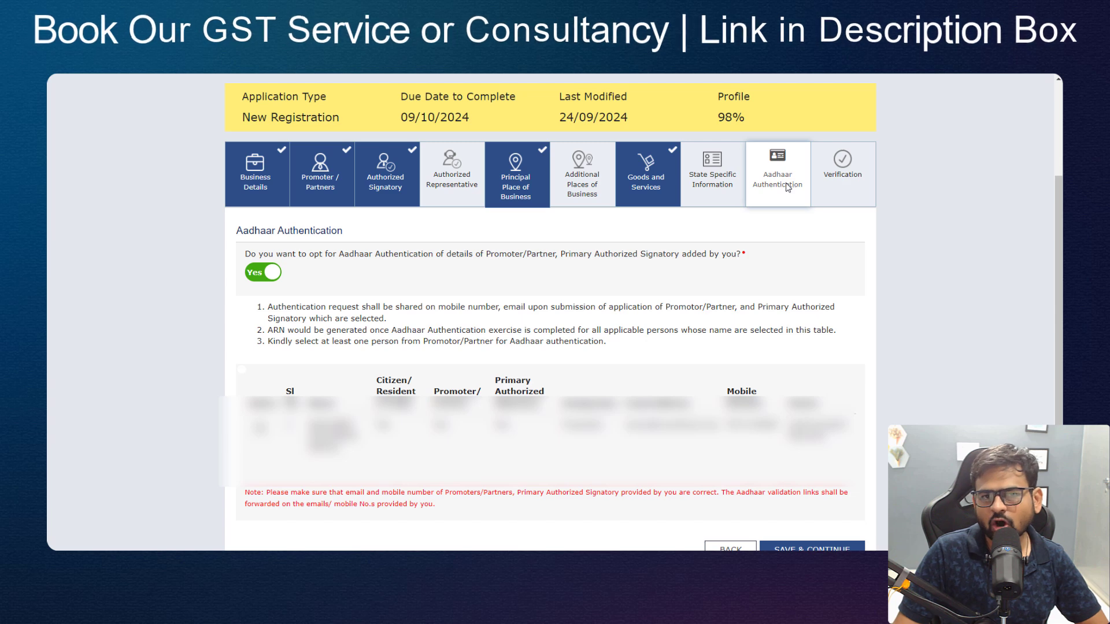
Step: Accept the verification declaration, choose the authorized signatory, and enter Jaipur as the place
{"action": "left_click_drag", "start_coordinate": [343, 231], "coordinate": [332, 231]}
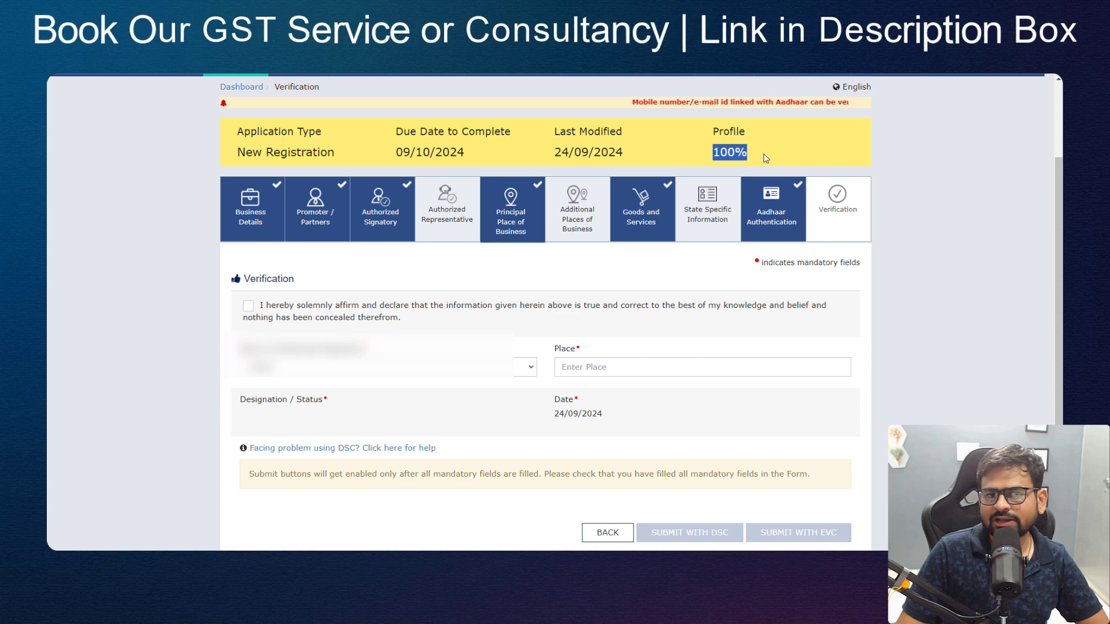
{"action": "left_click", "coordinate": [284, 318]}
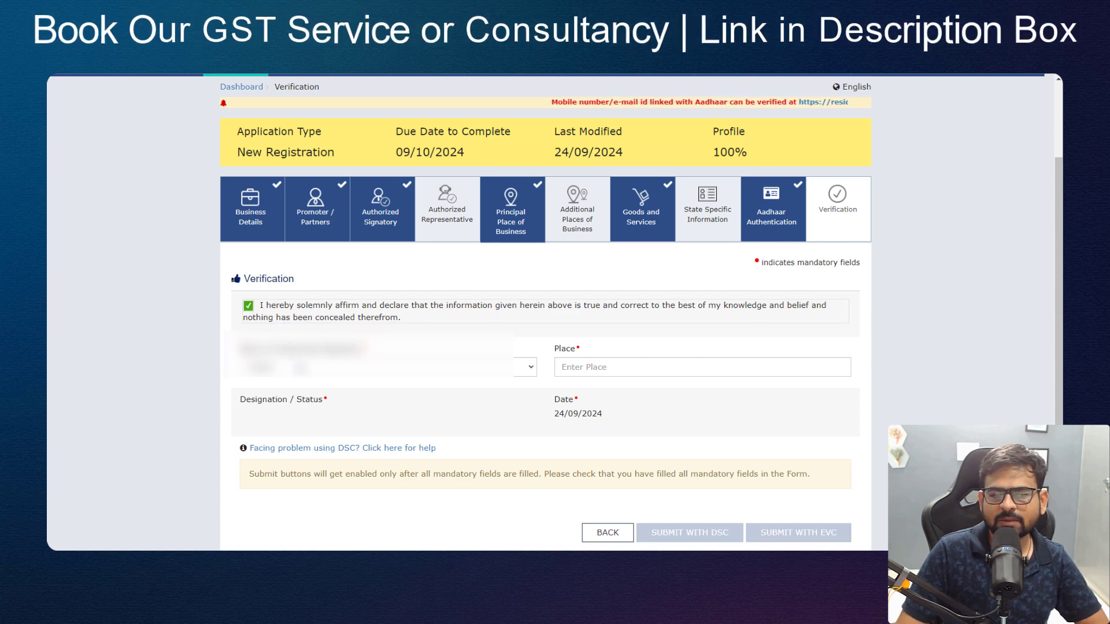
{"action": "left_click", "coordinate": [297, 368]}
{"action": "left_click", "coordinate": [298, 399]}
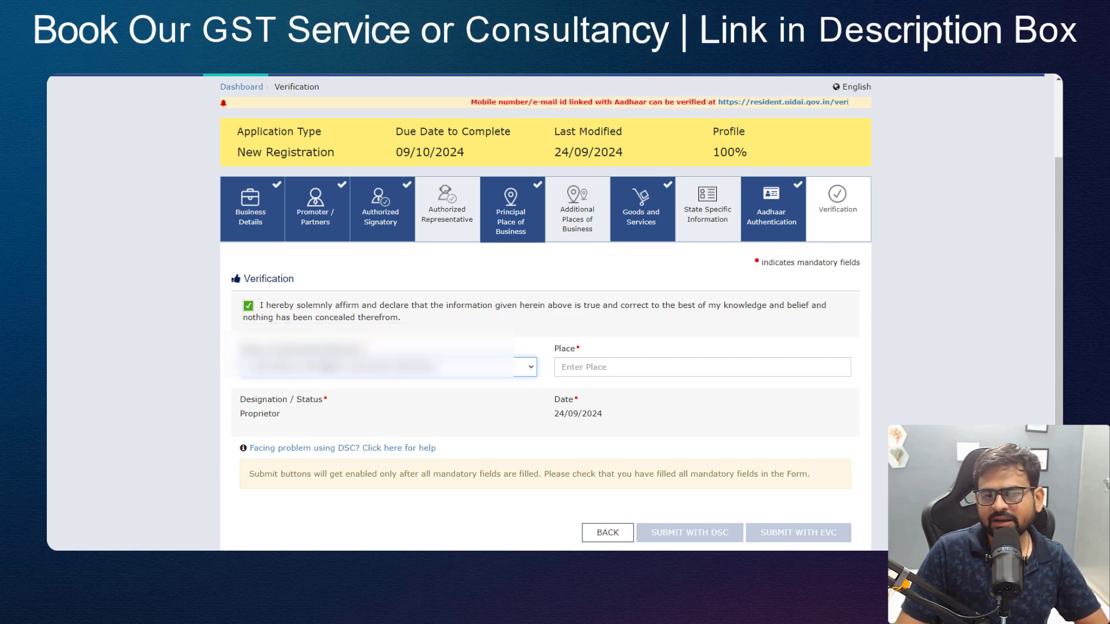
{"action": "left_click", "coordinate": [614, 367]}
{"action": "type", "text": "Jaipur"}
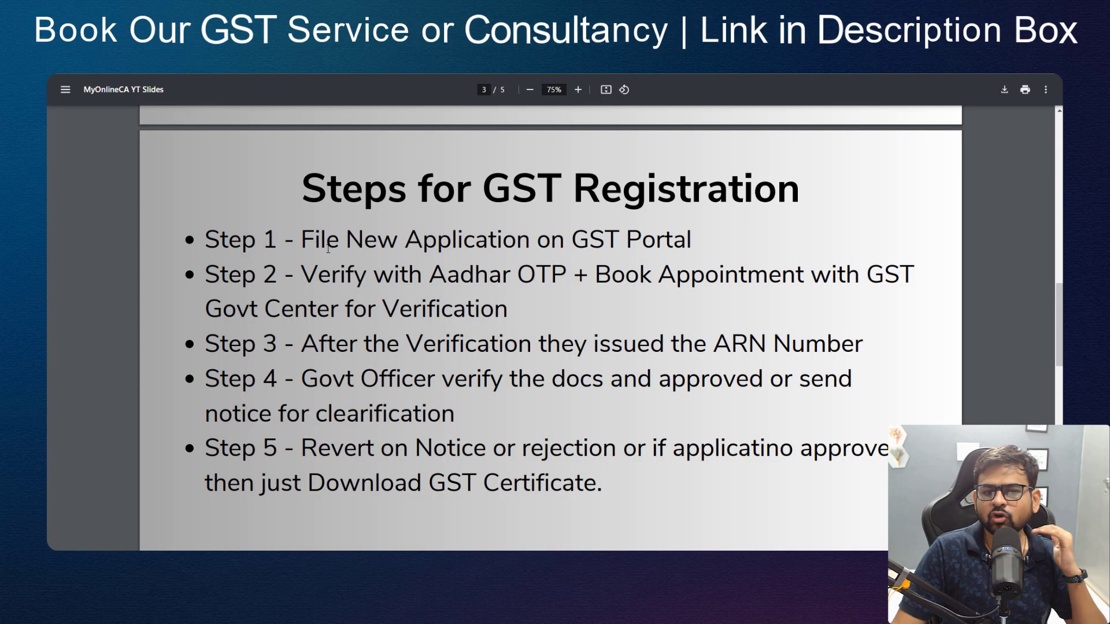
{"action": "left_click_drag", "start_coordinate": [328, 248], "coordinate": [555, 246]}
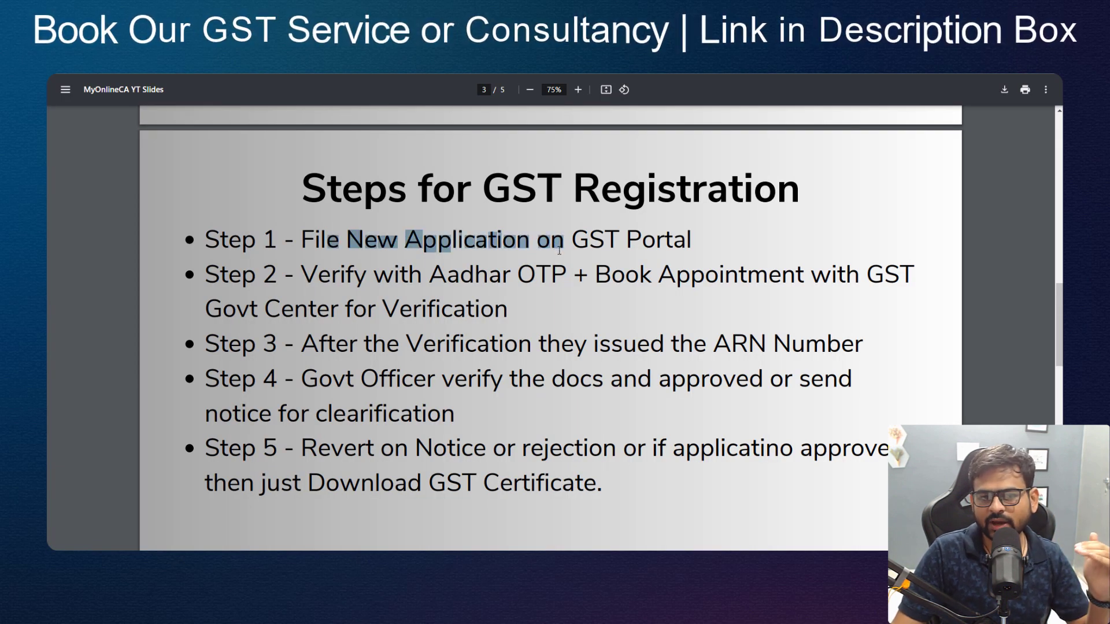
{"action": "left_click_drag", "start_coordinate": [374, 278], "coordinate": [523, 285]}
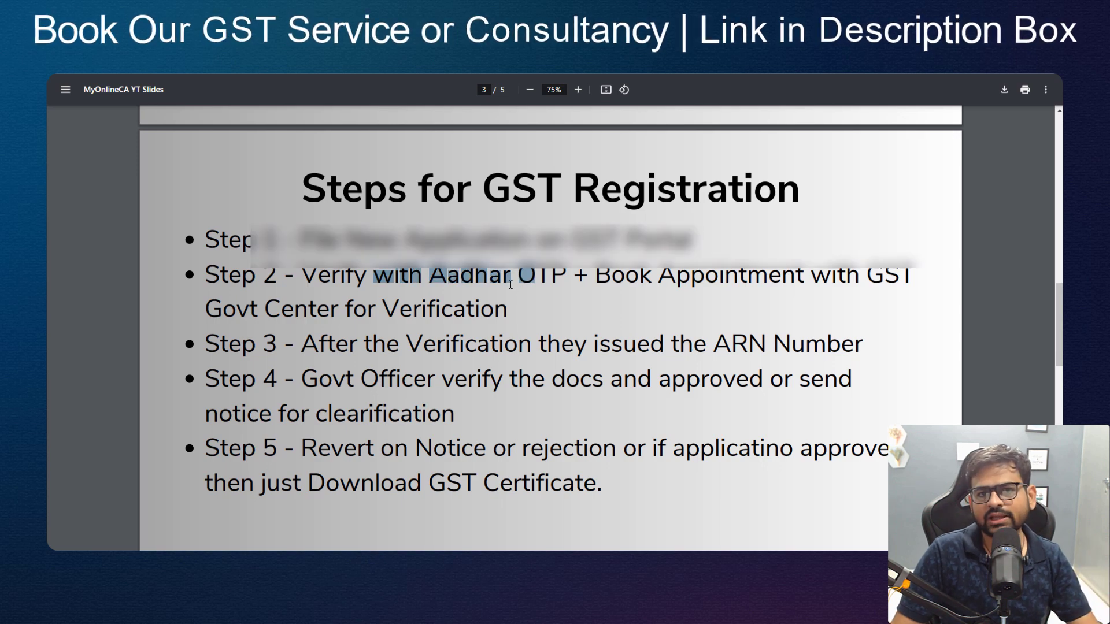
Step: Switch to Gmail and follow the Aadhaar e-KYC link in the "Hyperlink for Authentication of Aadhaar of the Applicant" email
{"action": "key", "text": "ctrl+Tab"}
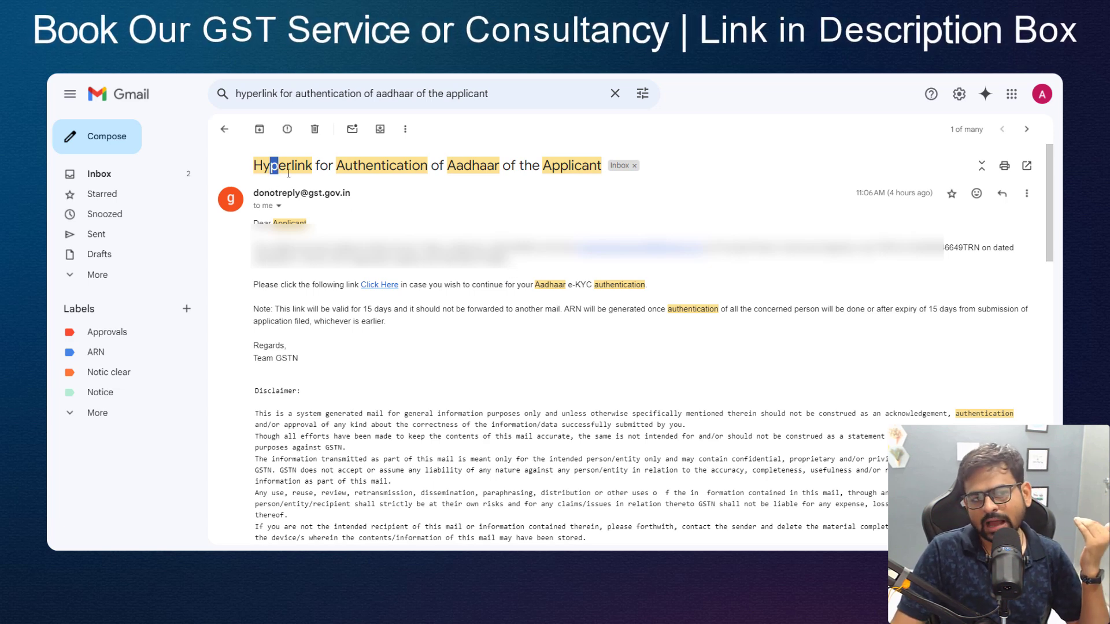
{"action": "left_click_drag", "start_coordinate": [270, 165], "coordinate": [404, 166]}
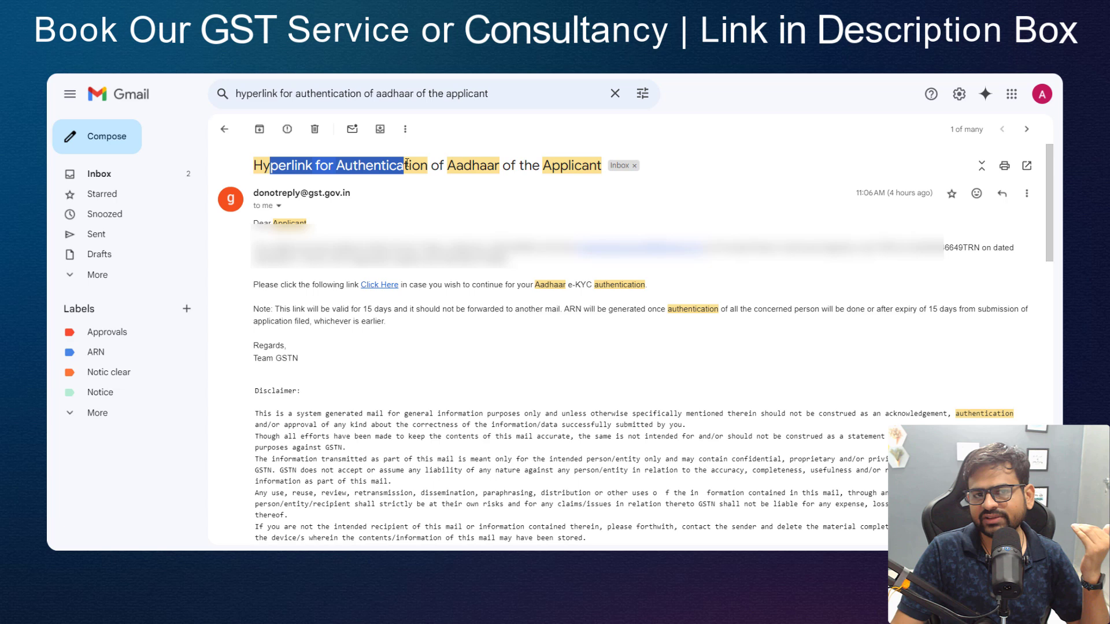
{"action": "left_click", "coordinate": [445, 271]}
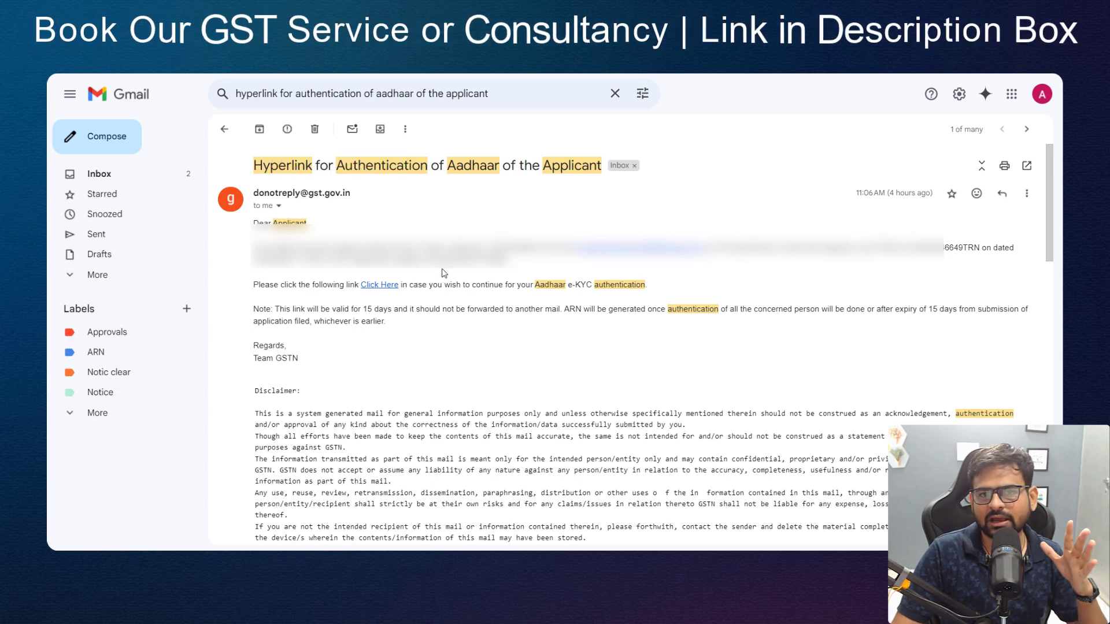
{"action": "left_click", "coordinate": [368, 286]}
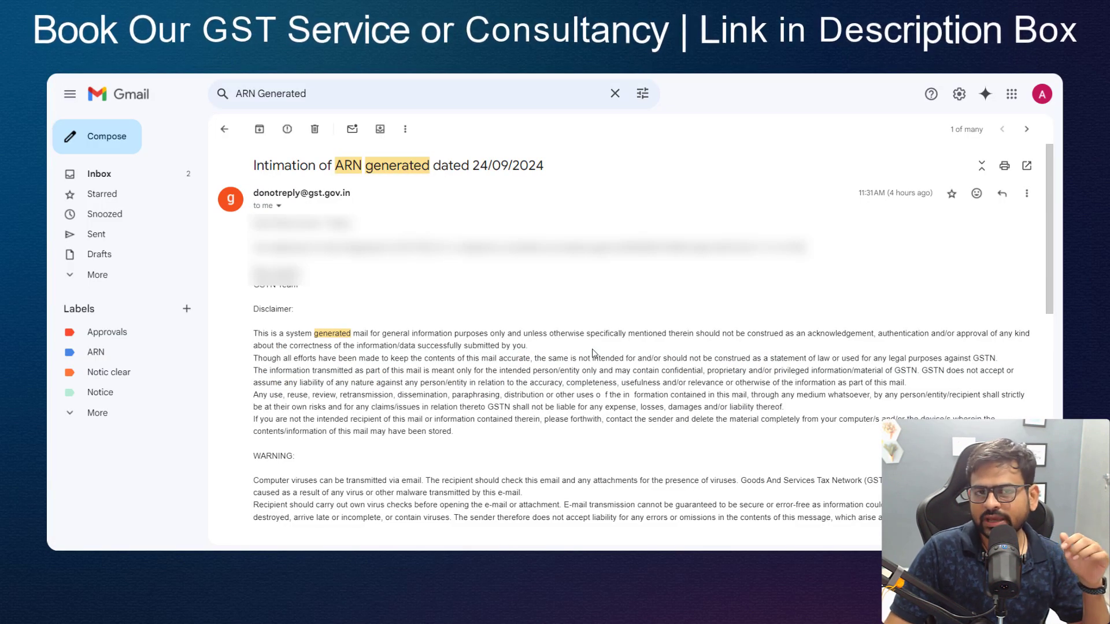
Step: Review the "Intimation of ARN generated" email from the GST portal
{"action": "left_click_drag", "start_coordinate": [272, 166], "coordinate": [383, 179]}
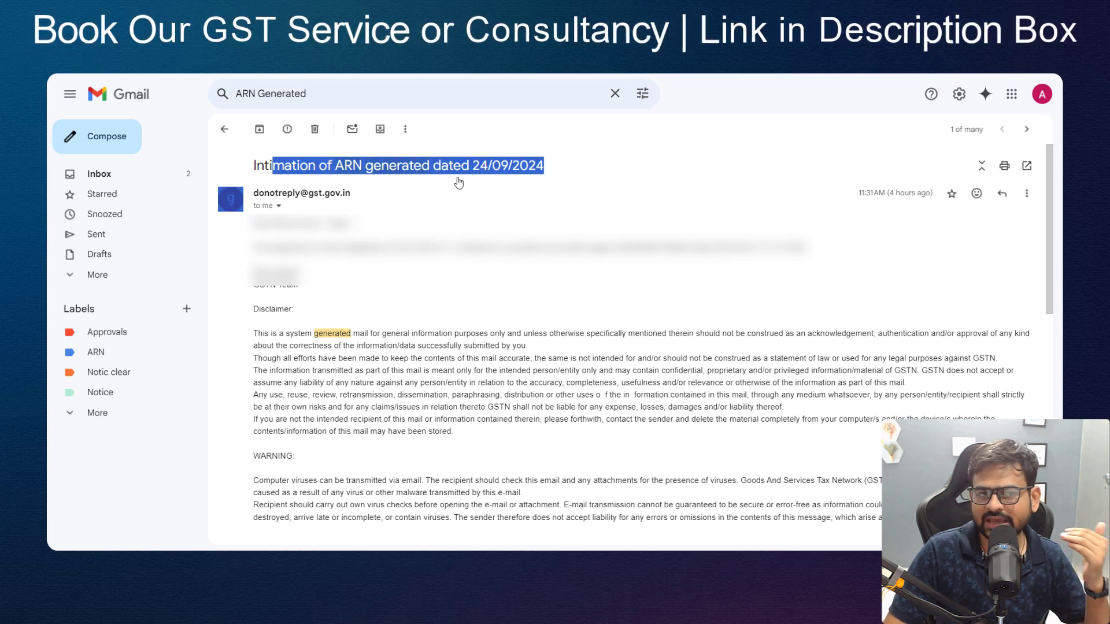
{"action": "double_click", "coordinate": [654, 247]}
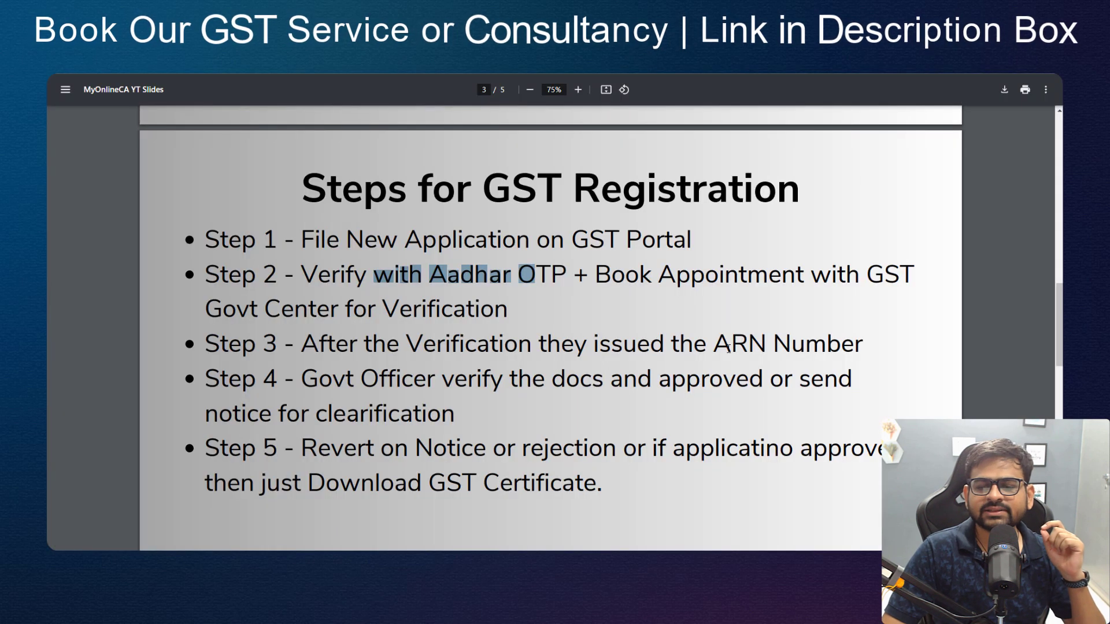
{"action": "left_click_drag", "start_coordinate": [715, 344], "coordinate": [820, 355]}
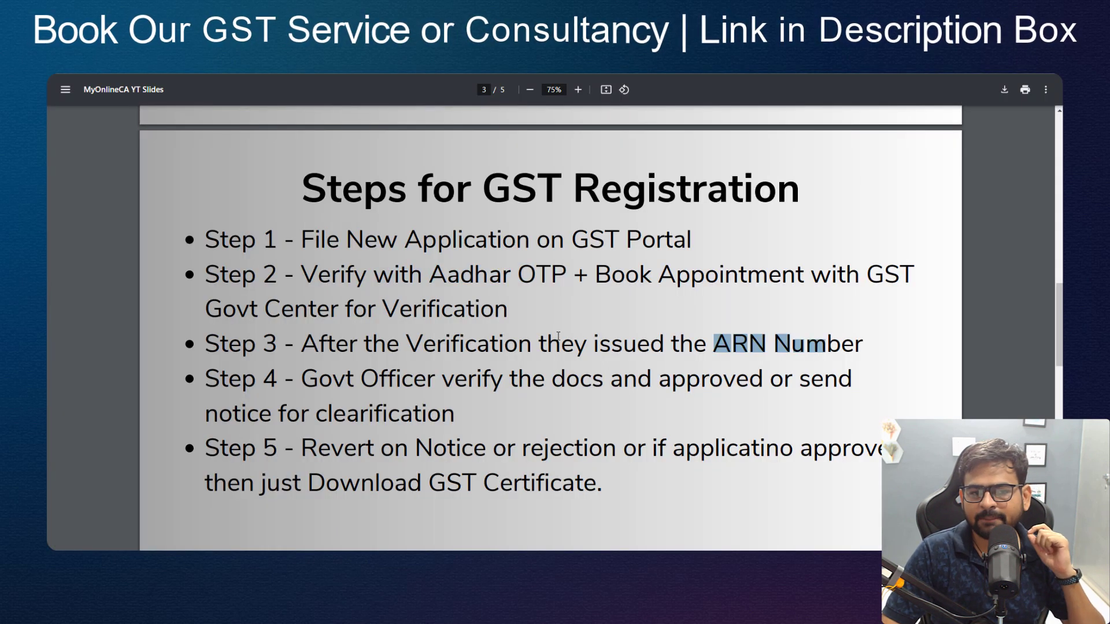
{"action": "left_click_drag", "start_coordinate": [266, 312], "coordinate": [284, 320]}
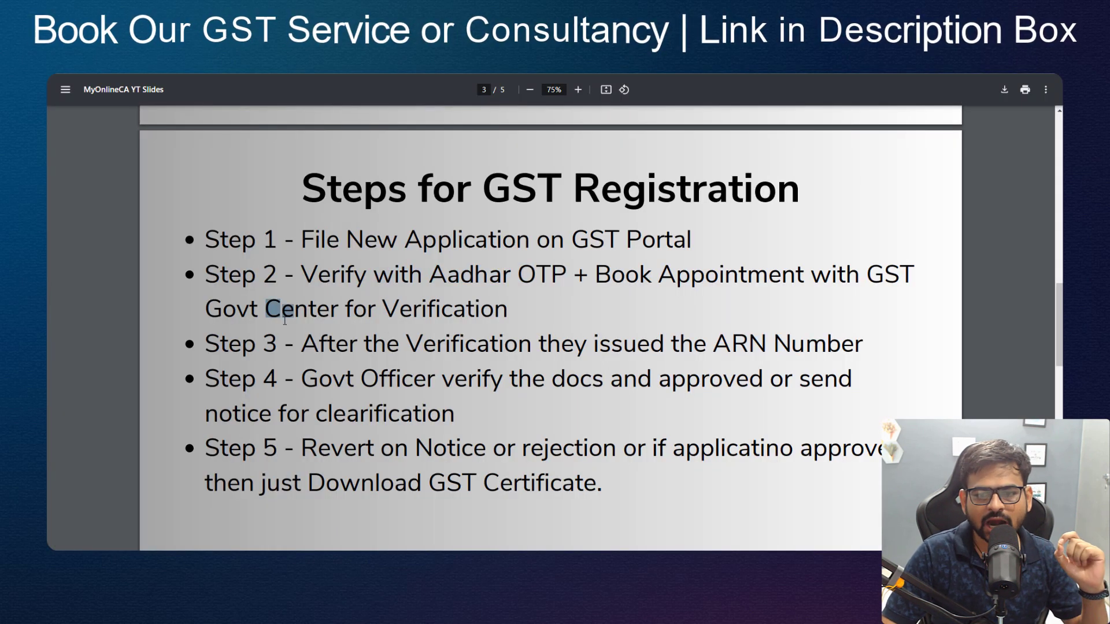
{"action": "left_click_drag", "start_coordinate": [715, 345], "coordinate": [840, 352]}
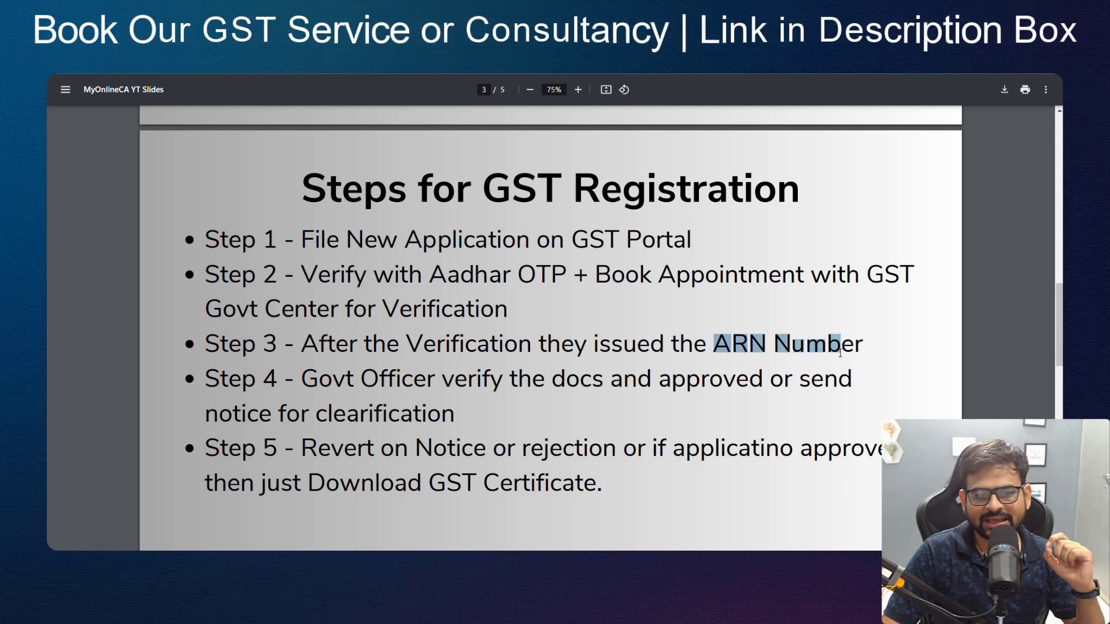
{"action": "left_click_drag", "start_coordinate": [659, 275], "coordinate": [812, 288]}
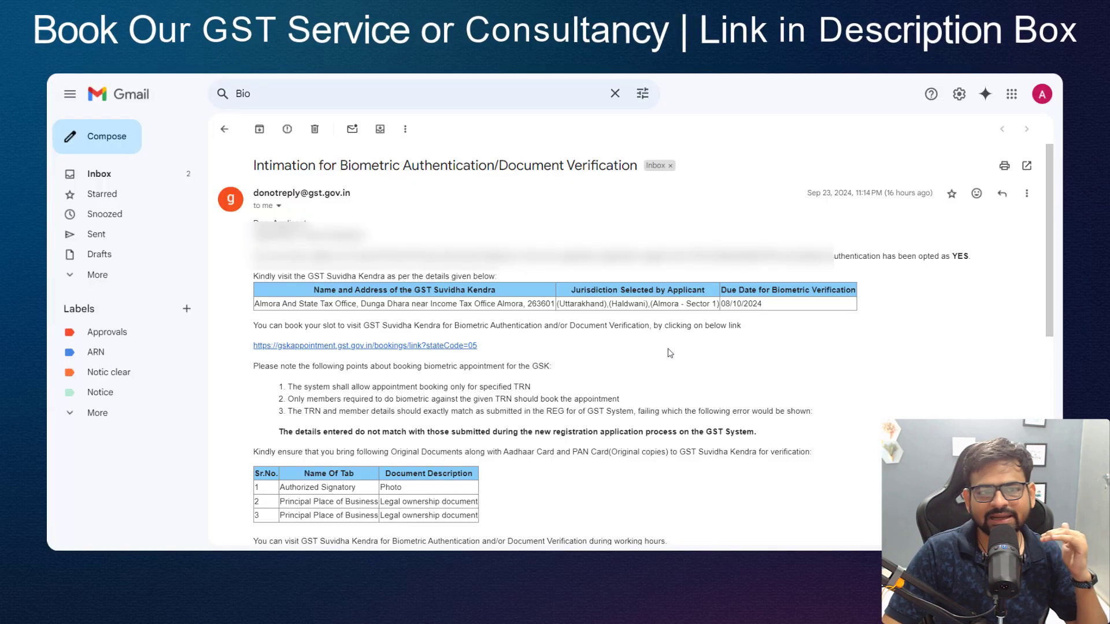
Step: Read the GST Suvidha Kendra details in the "Intimation for Biometric Authentication/Document Verification" email
{"action": "left_click_drag", "start_coordinate": [273, 167], "coordinate": [470, 167]}
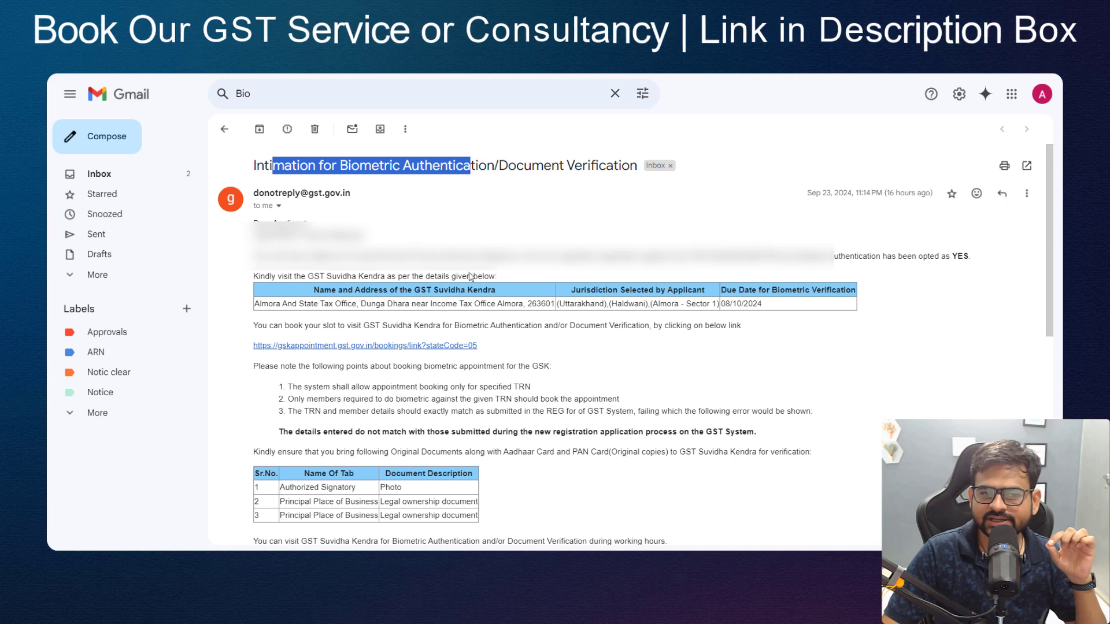
{"action": "left_click", "coordinate": [393, 303]}
{"action": "left_click_drag", "start_coordinate": [394, 304], "coordinate": [462, 325]}
{"action": "left_click", "coordinate": [510, 334]}
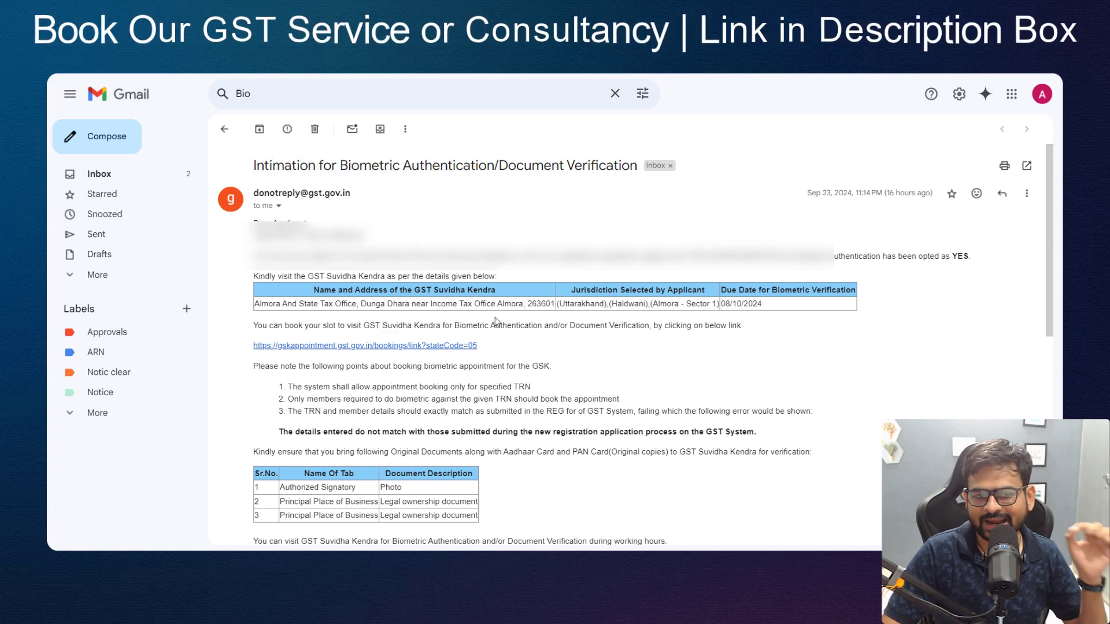
Step: Open the GST Suvidha Kendra slot booking form from the email and accept the data privacy notice
{"action": "left_click", "coordinate": [332, 349]}
{"action": "left_click", "coordinate": [114, 418]}
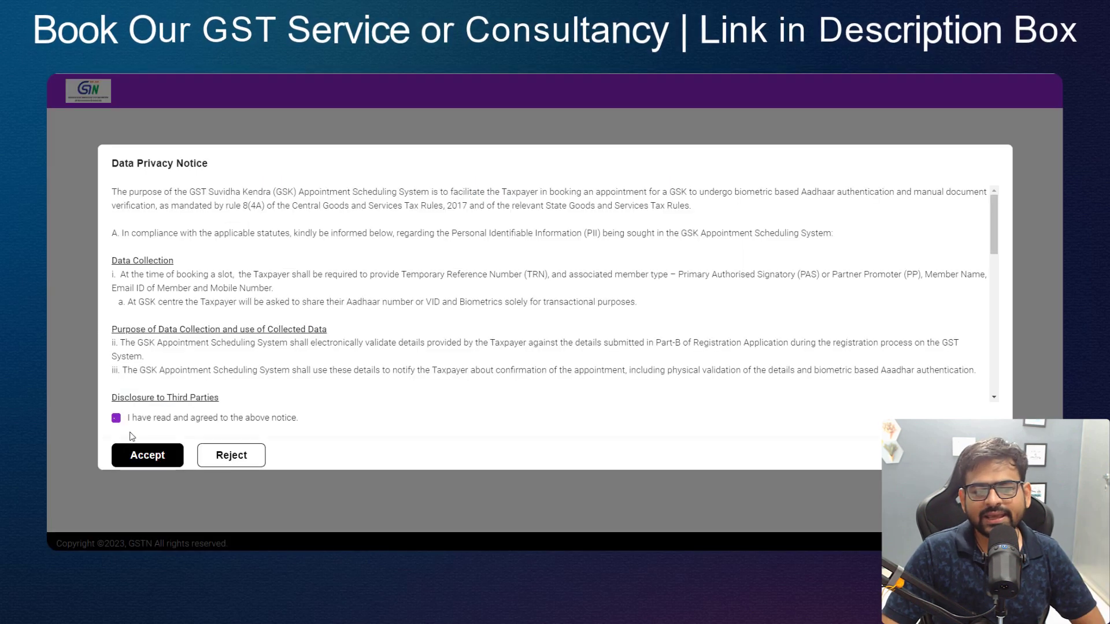
{"action": "left_click", "coordinate": [146, 453]}
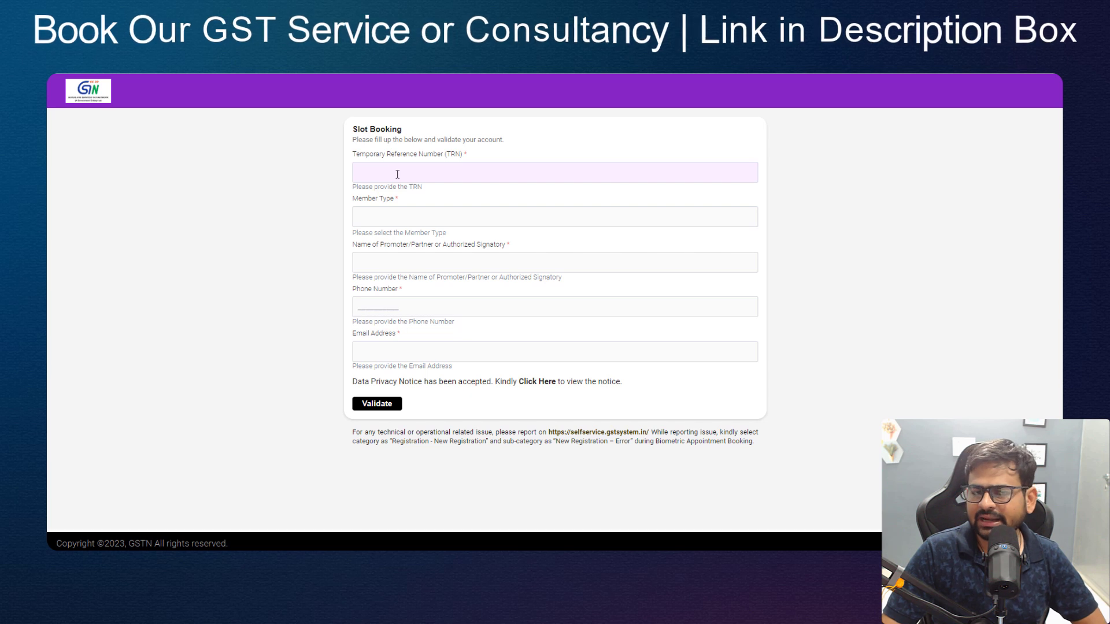
{"action": "left_click", "coordinate": [386, 217]}
{"action": "left_click", "coordinate": [388, 251]}
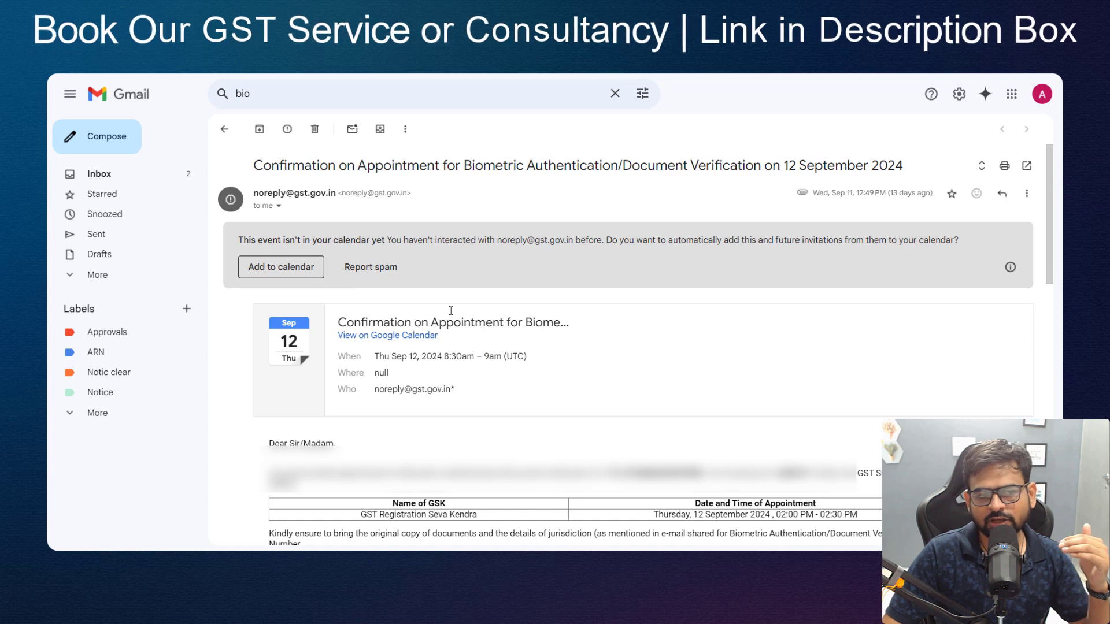
Step: Review the email confirming the biometric authentication and document verification appointment
{"action": "left_click_drag", "start_coordinate": [366, 169], "coordinate": [513, 168]}
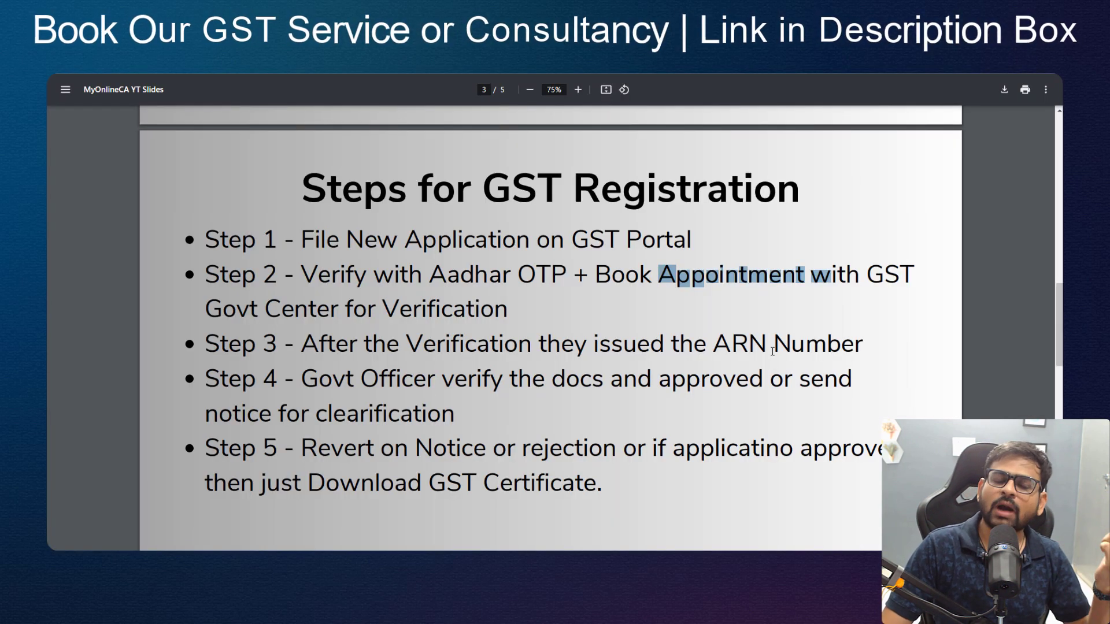
{"action": "left_click_drag", "start_coordinate": [714, 345], "coordinate": [861, 348]}
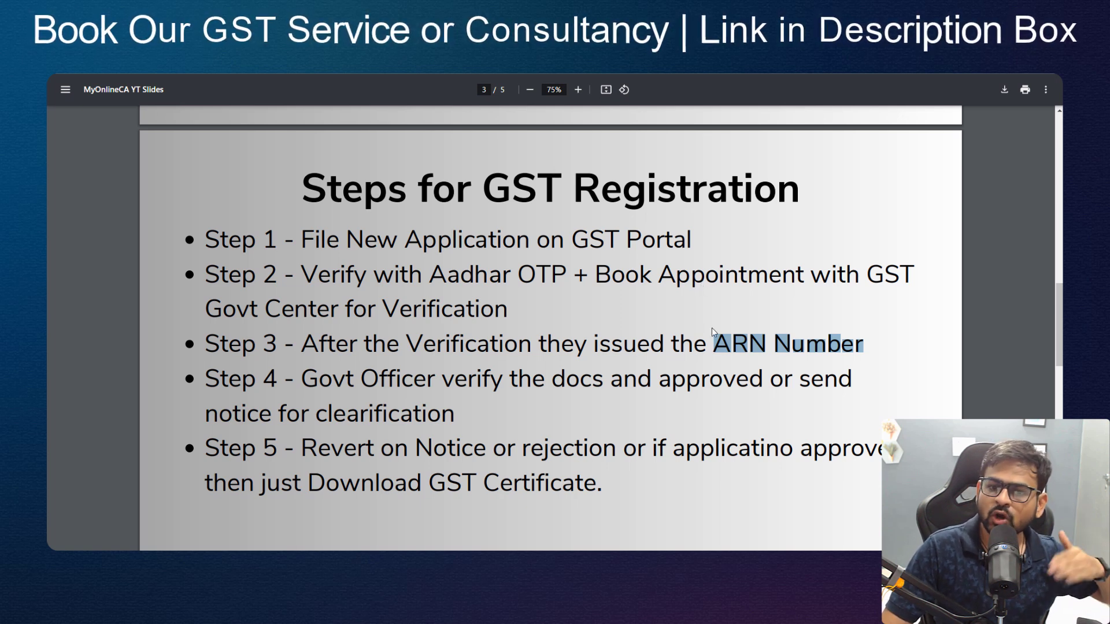
{"action": "left_click_drag", "start_coordinate": [698, 345], "coordinate": [805, 345]}
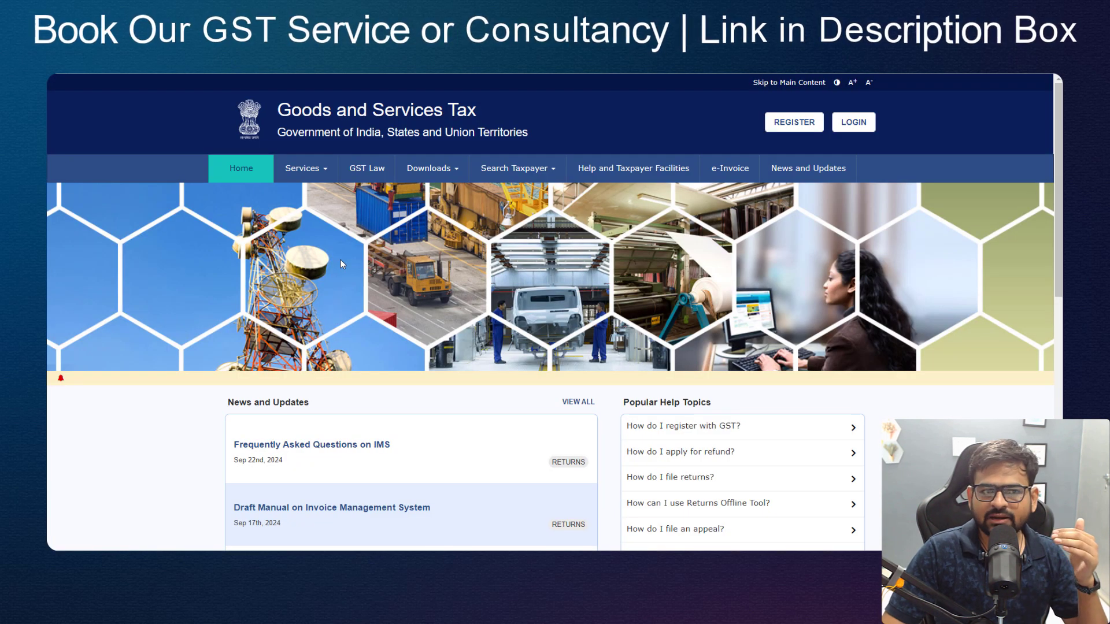
Step: On the GST portal, open the Track Application Status page for registration
{"action": "left_click", "coordinate": [324, 174]}
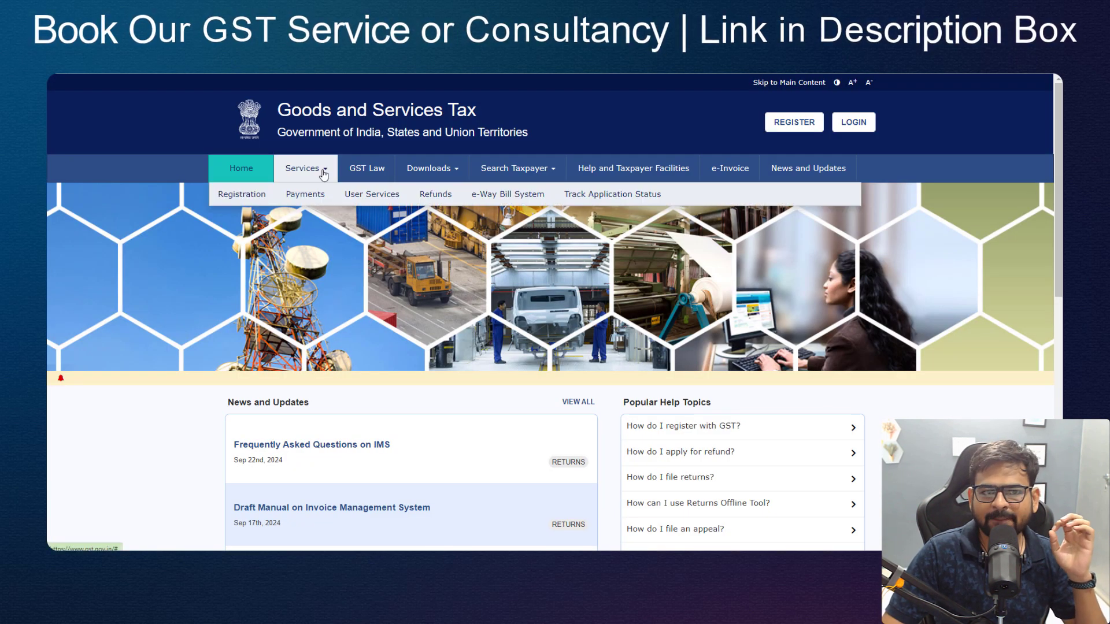
{"action": "mouse_move", "coordinate": [248, 195]}
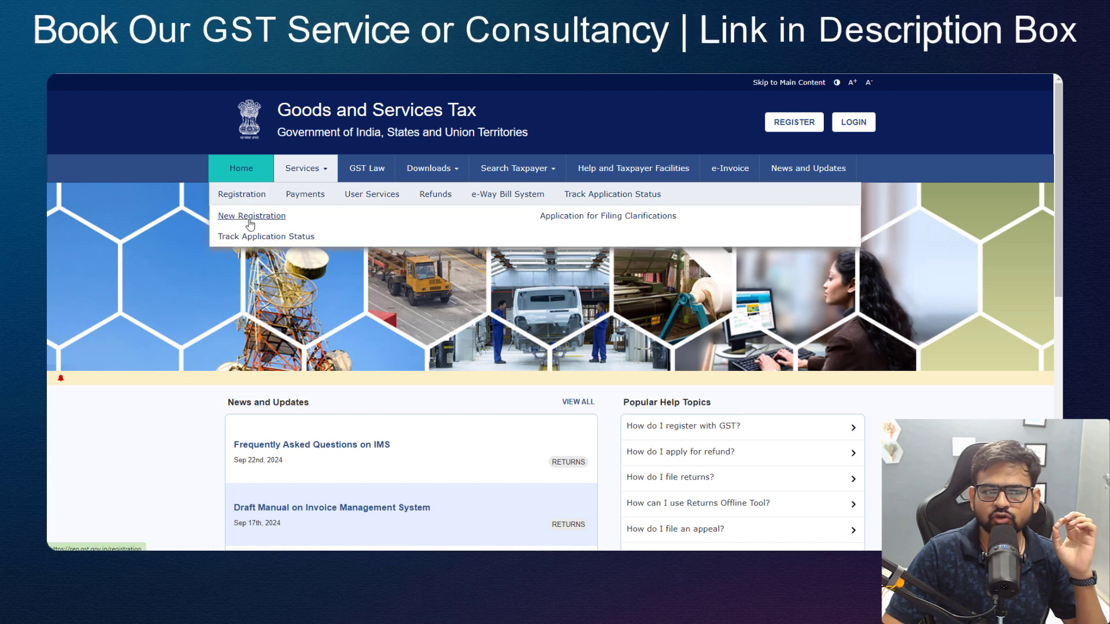
{"action": "left_click", "coordinate": [256, 234]}
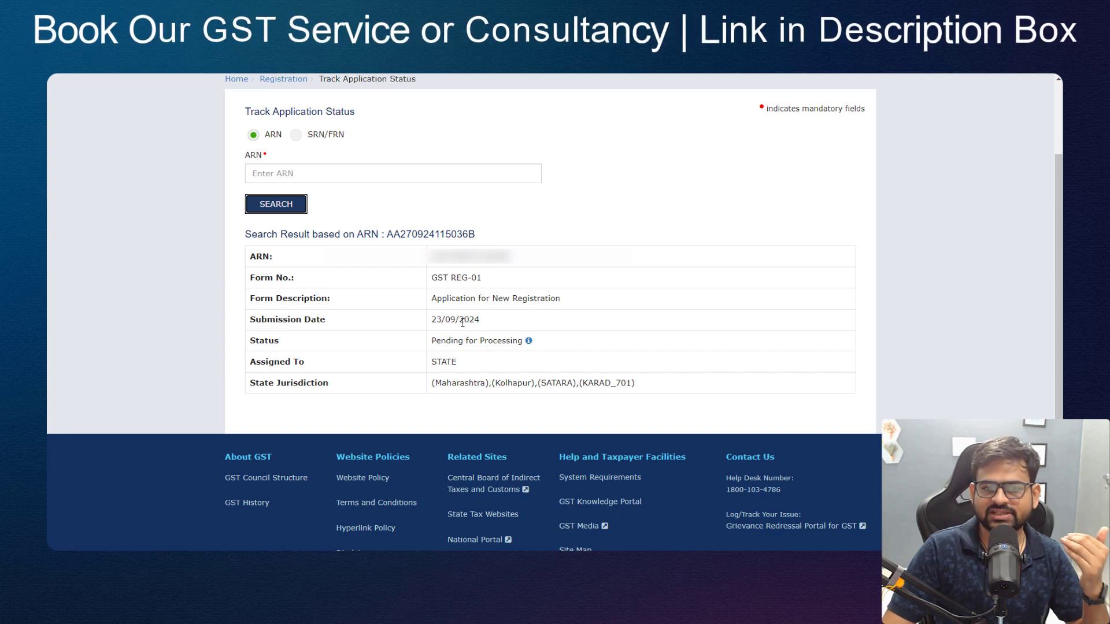
Step: Check the application's status and view the meaning of each status, including Approved
{"action": "left_click_drag", "start_coordinate": [441, 341], "coordinate": [508, 342]}
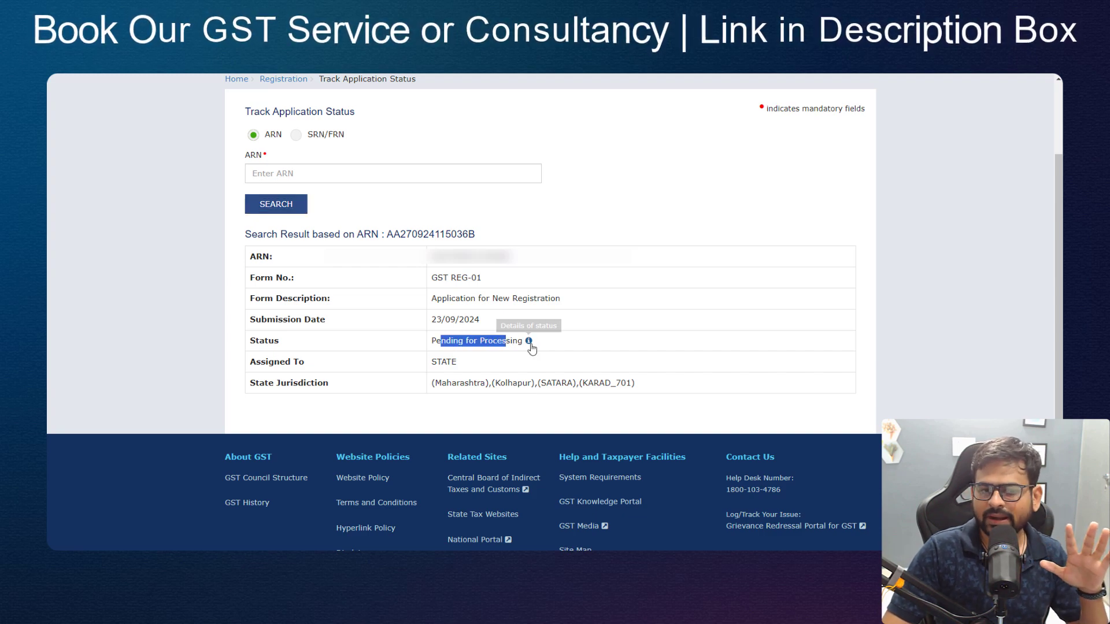
{"action": "left_click", "coordinate": [529, 341]}
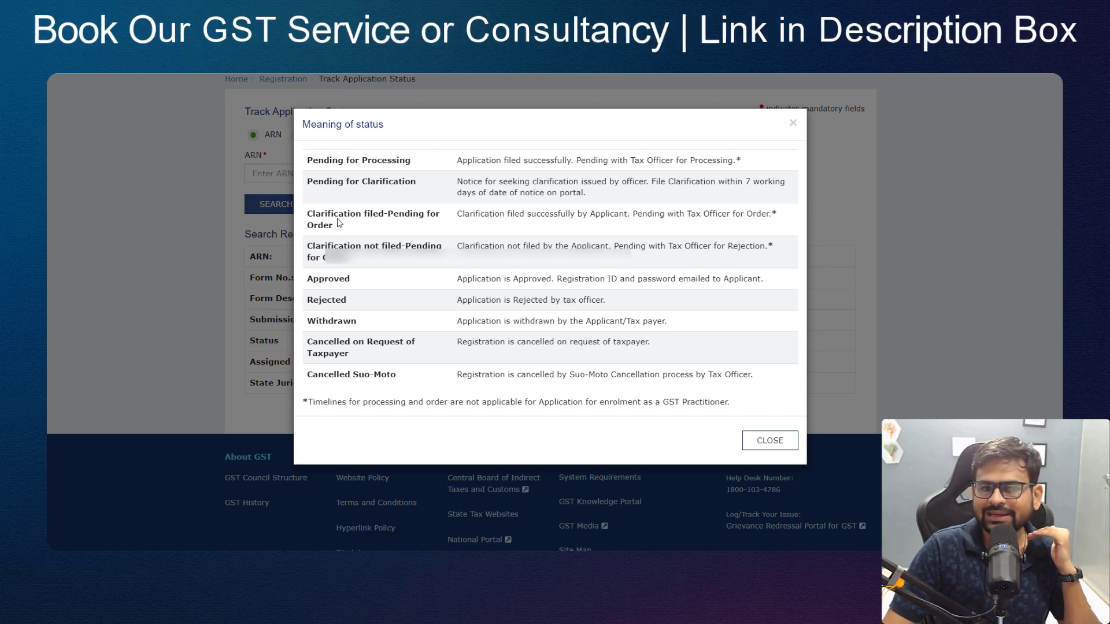
{"action": "left_click_drag", "start_coordinate": [313, 278], "coordinate": [630, 289]}
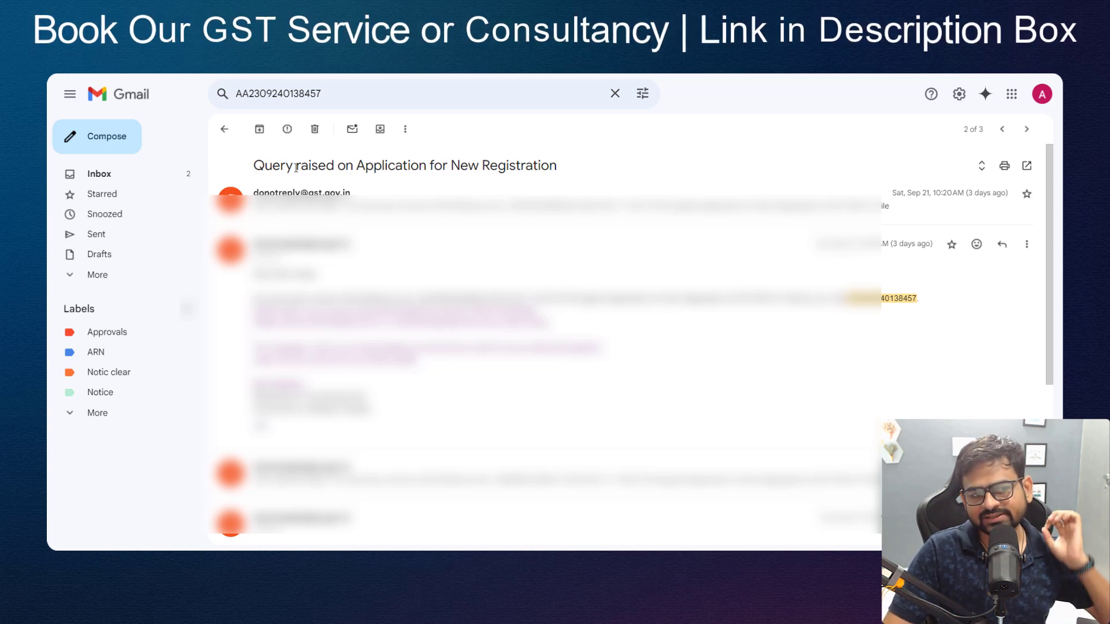
Step: Review the "Query raised on Application for New Registration" email in Gmail
{"action": "left_click_drag", "start_coordinate": [254, 166], "coordinate": [403, 166]}
{"action": "left_click", "coordinate": [403, 167]}
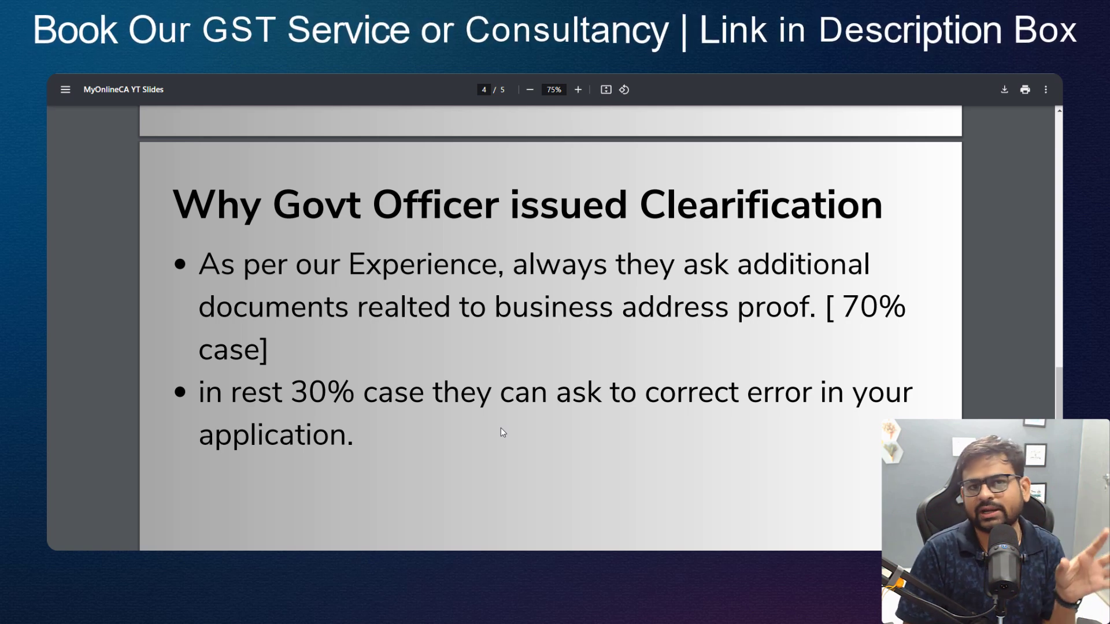
{"action": "scroll", "coordinate": [549, 463], "scroll_direction": "down", "scroll_amount": 5}
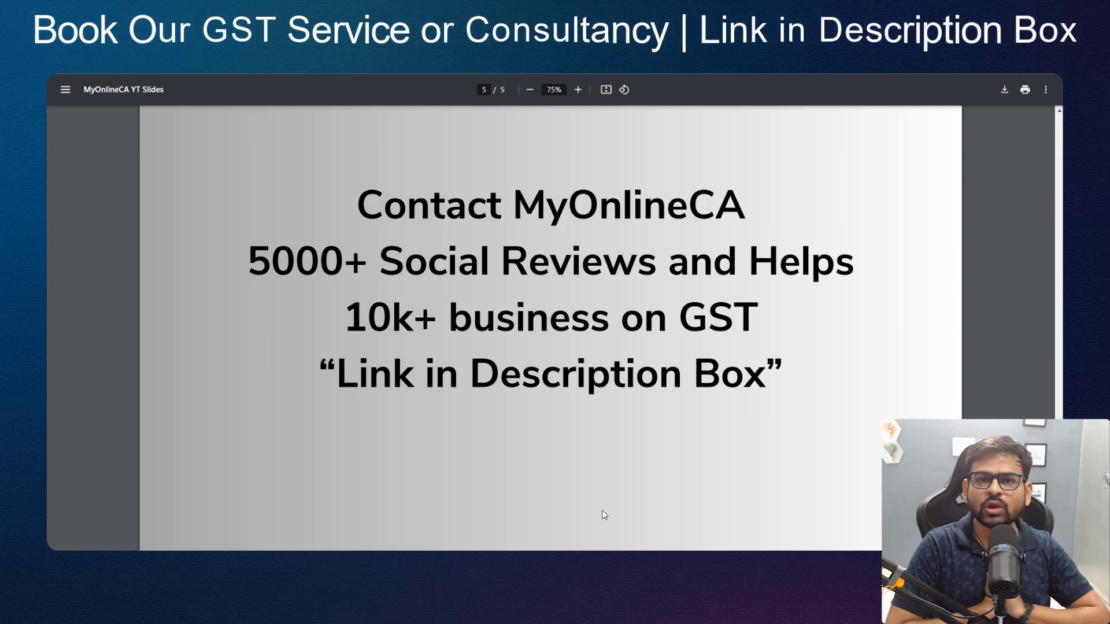